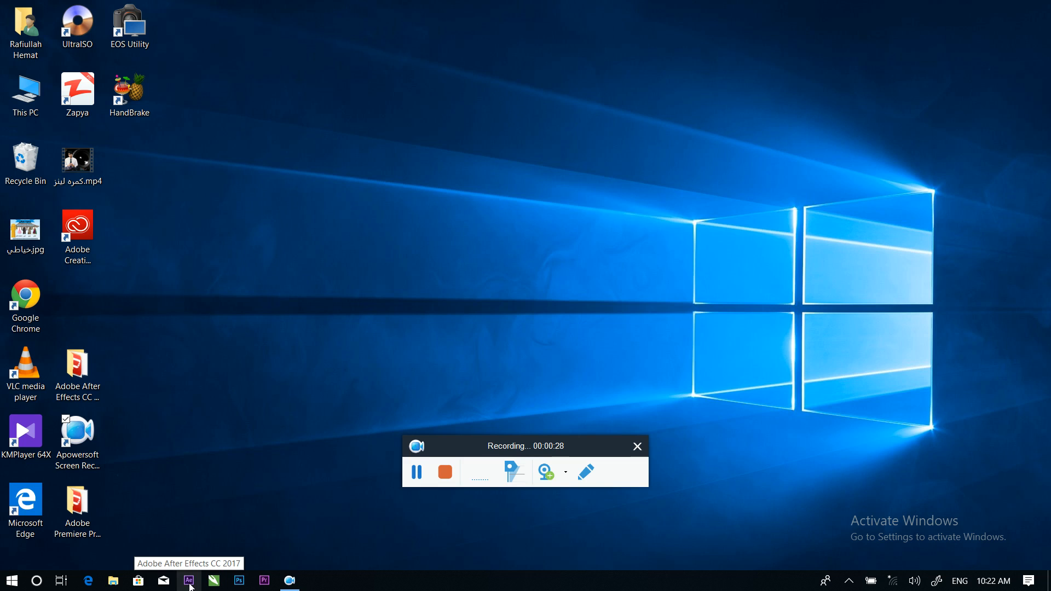
Launch After Effects CC 2017 and start a new project from its start screen.
{"action": "left_click", "coordinate": [197, 584]}
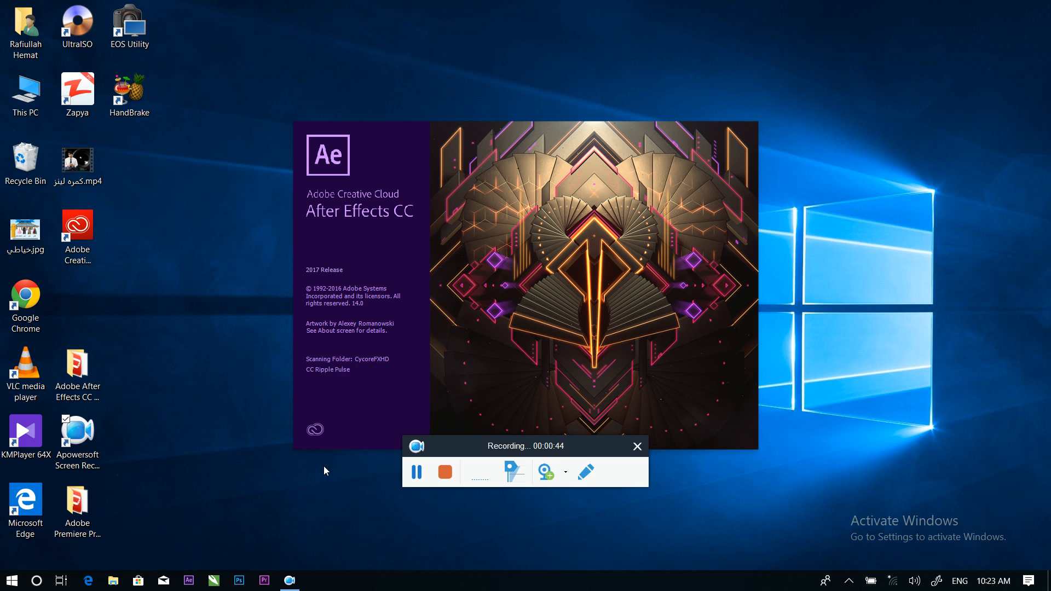
{"action": "left_click_drag", "start_coordinate": [591, 450], "coordinate": [820, 514]}
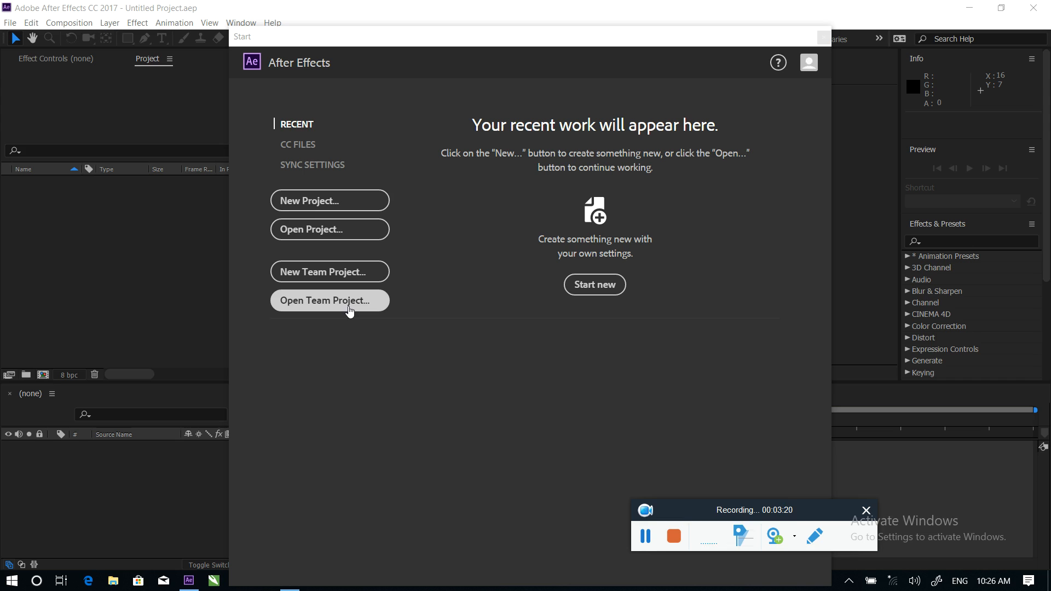
{"action": "left_click", "coordinate": [357, 210]}
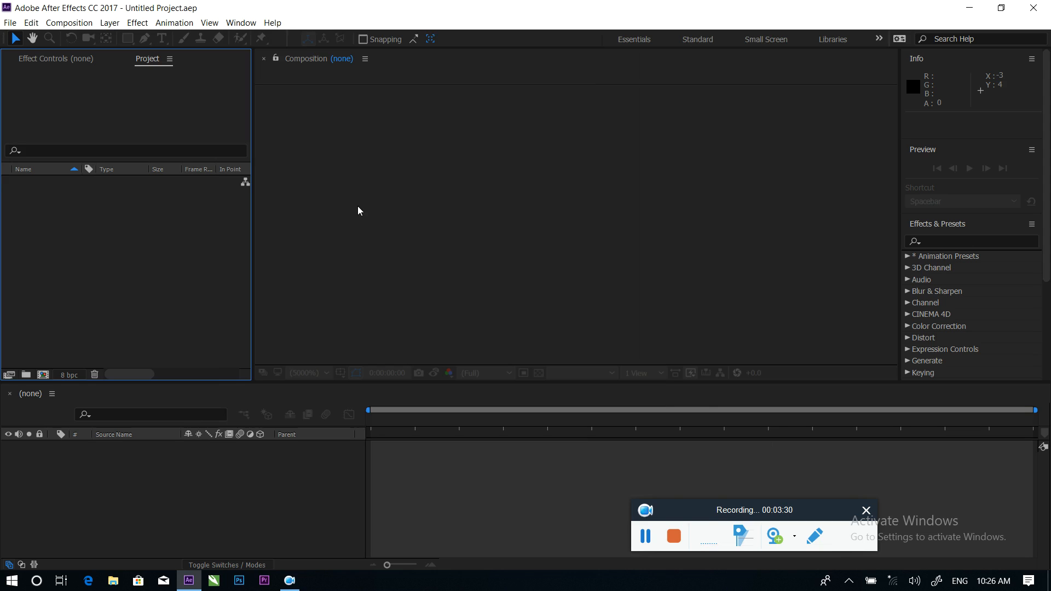
{"action": "left_click_drag", "start_coordinate": [820, 510], "coordinate": [816, 481]}
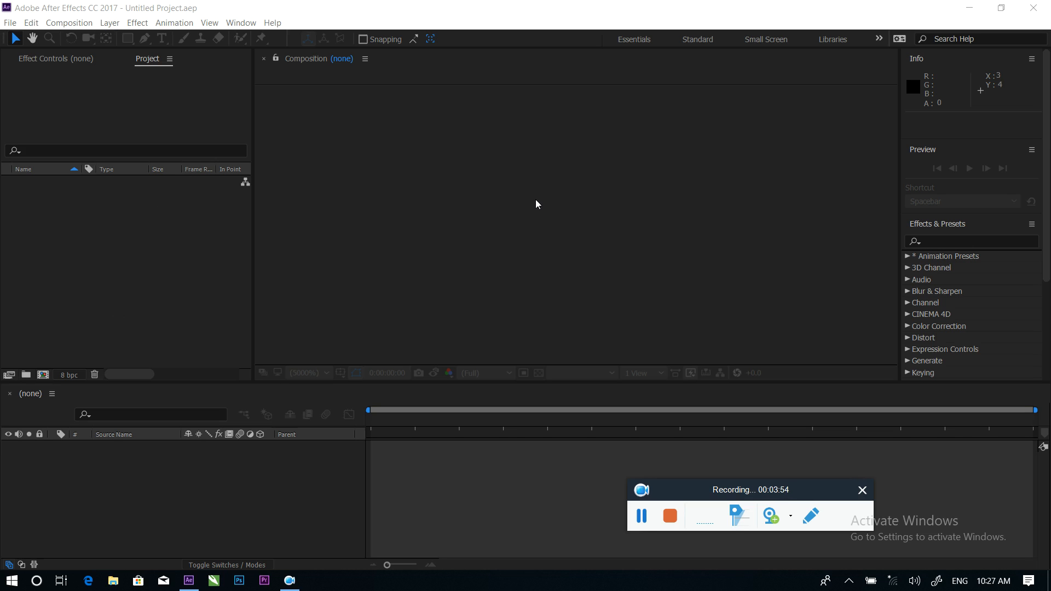
Look over the Composition and Project areas and browse the effect categories in Effects & Presets.
{"action": "left_click", "coordinate": [541, 214]}
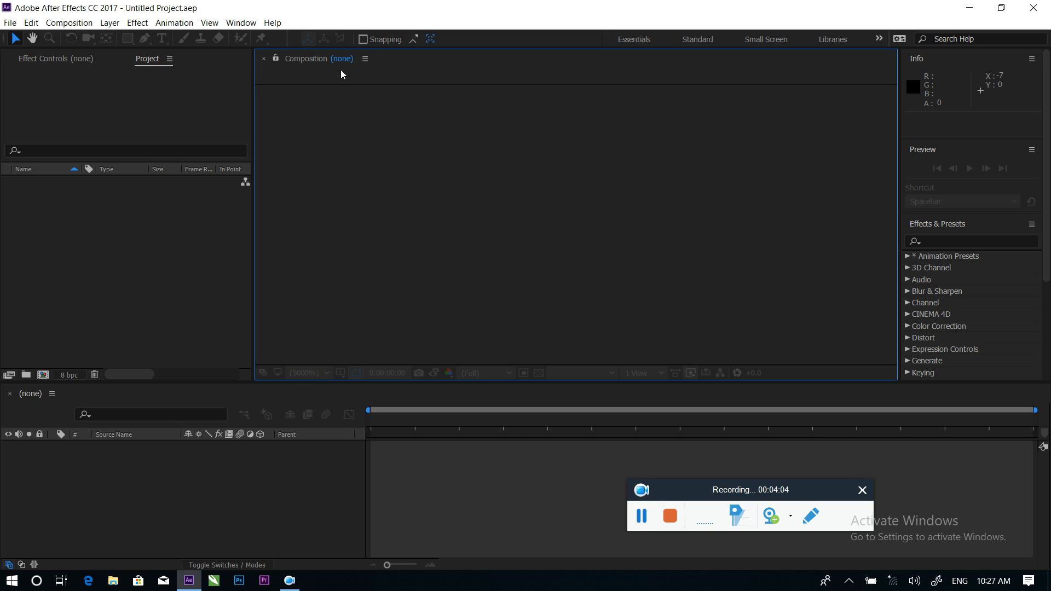
{"action": "left_click", "coordinate": [80, 223]}
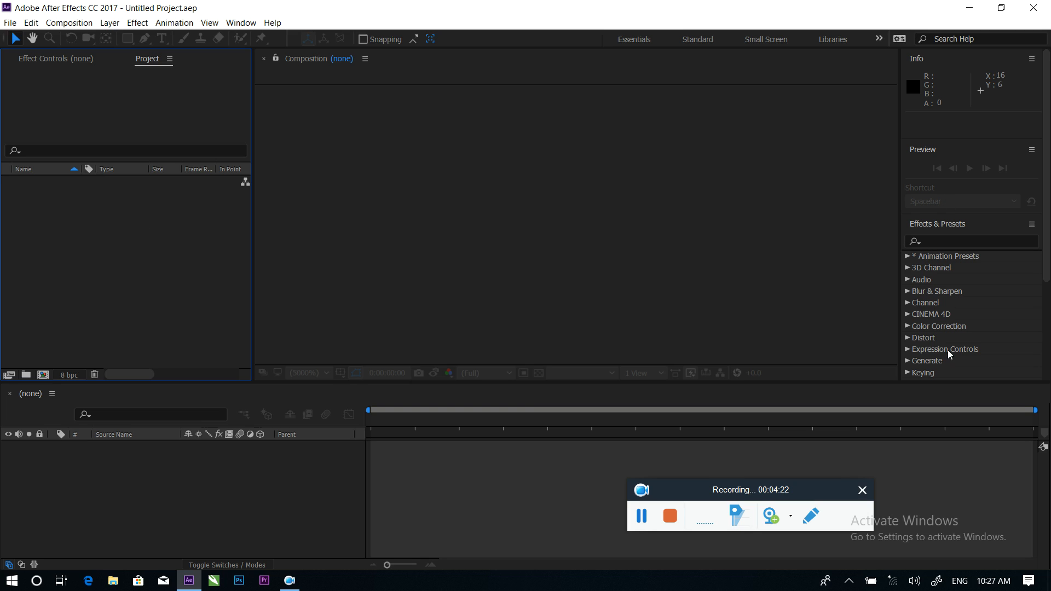
{"action": "left_click", "coordinate": [957, 164]}
{"action": "left_click", "coordinate": [989, 284]}
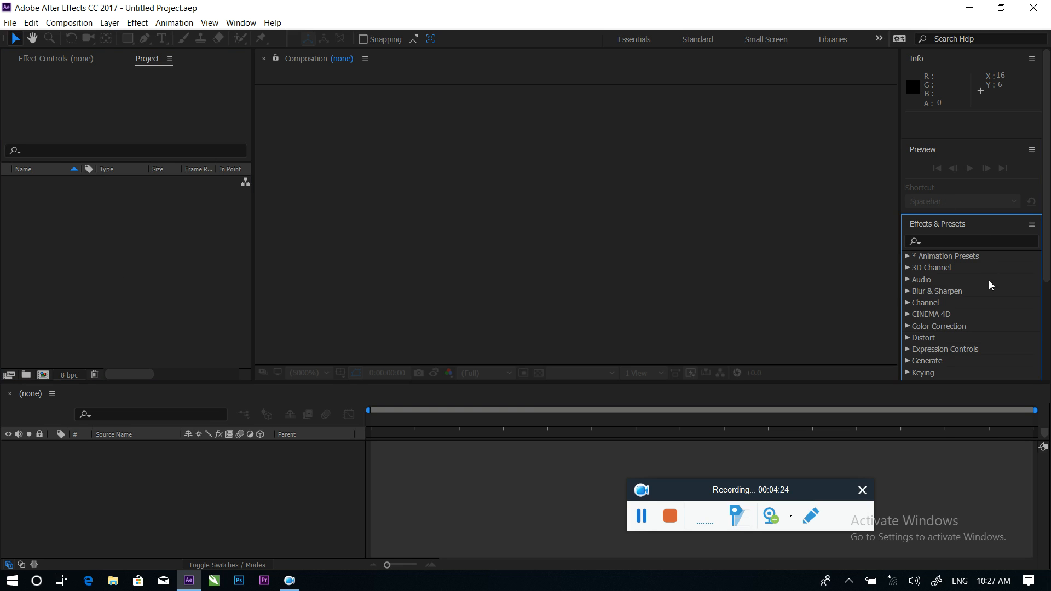
{"action": "scroll", "coordinate": [974, 262], "scroll_direction": "down", "scroll_amount": 5}
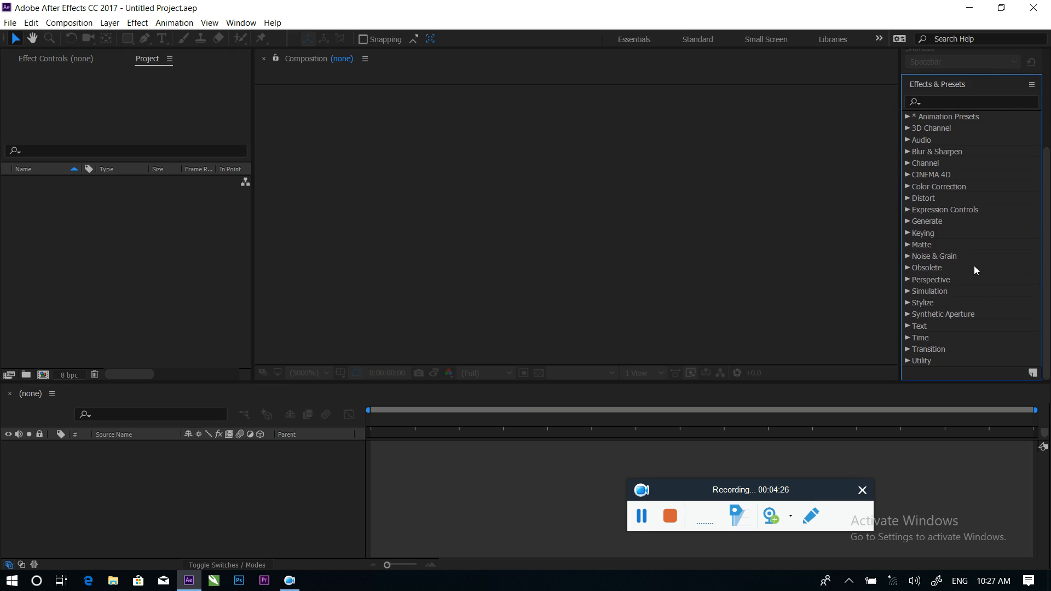
{"action": "scroll", "coordinate": [974, 265], "scroll_direction": "up", "scroll_amount": 5}
{"action": "scroll", "coordinate": [974, 265], "scroll_direction": "down", "scroll_amount": 5}
Create another new, empty project to replace the open untitled one.
{"action": "left_click", "coordinate": [10, 22]}
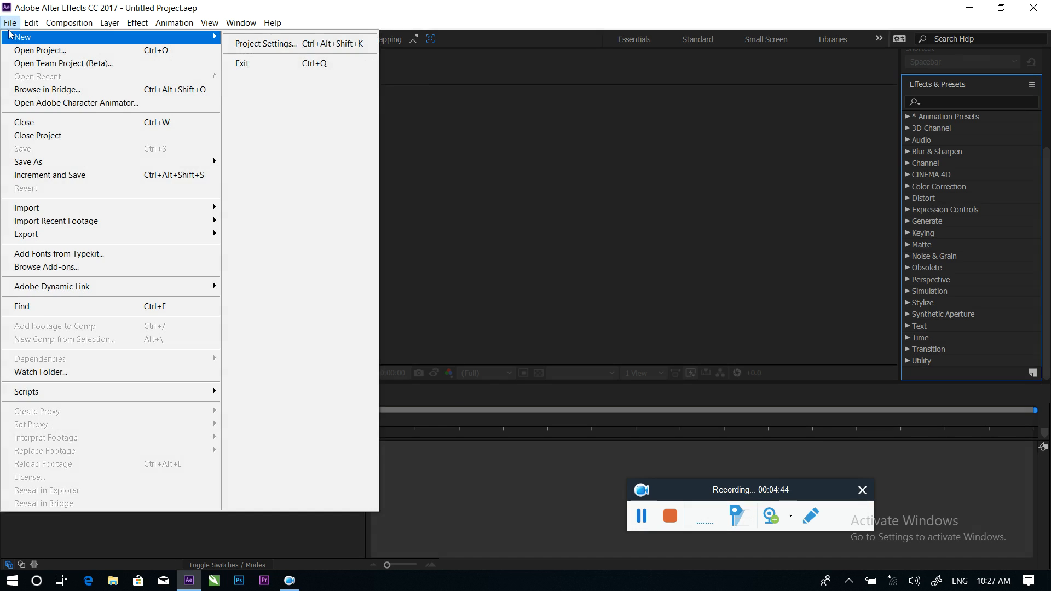
{"action": "mouse_move", "coordinate": [17, 42]}
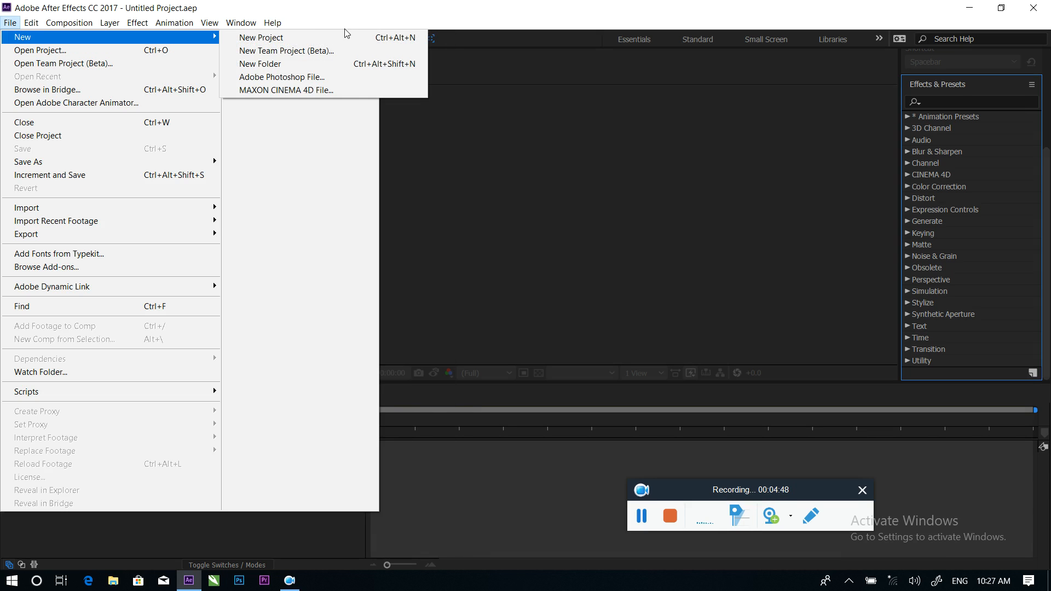
{"action": "left_click", "coordinate": [309, 38]}
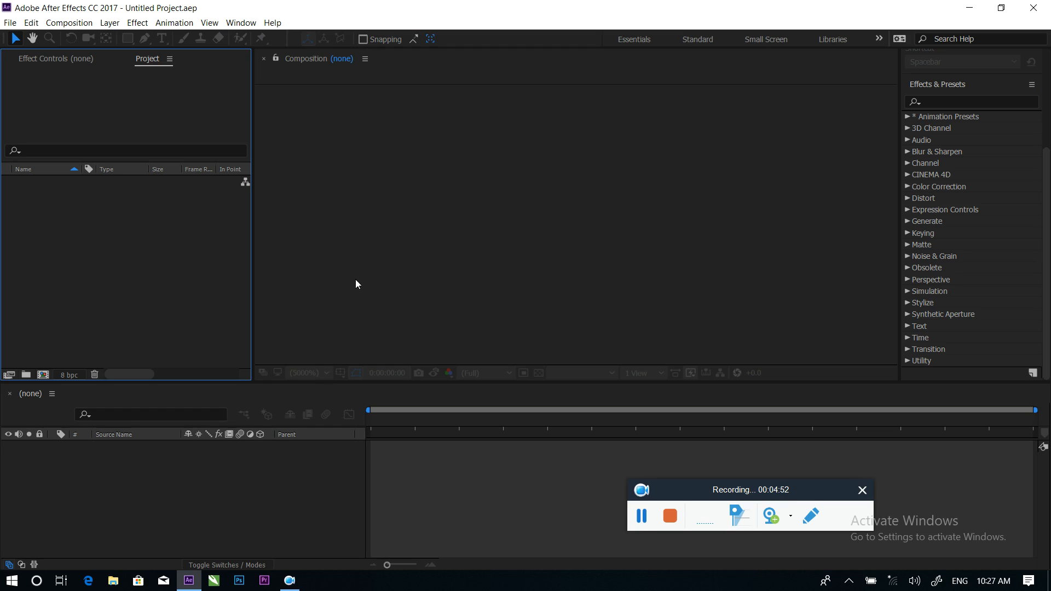
Start a new composition and name it logo in its settings.
{"action": "left_click", "coordinate": [42, 378]}
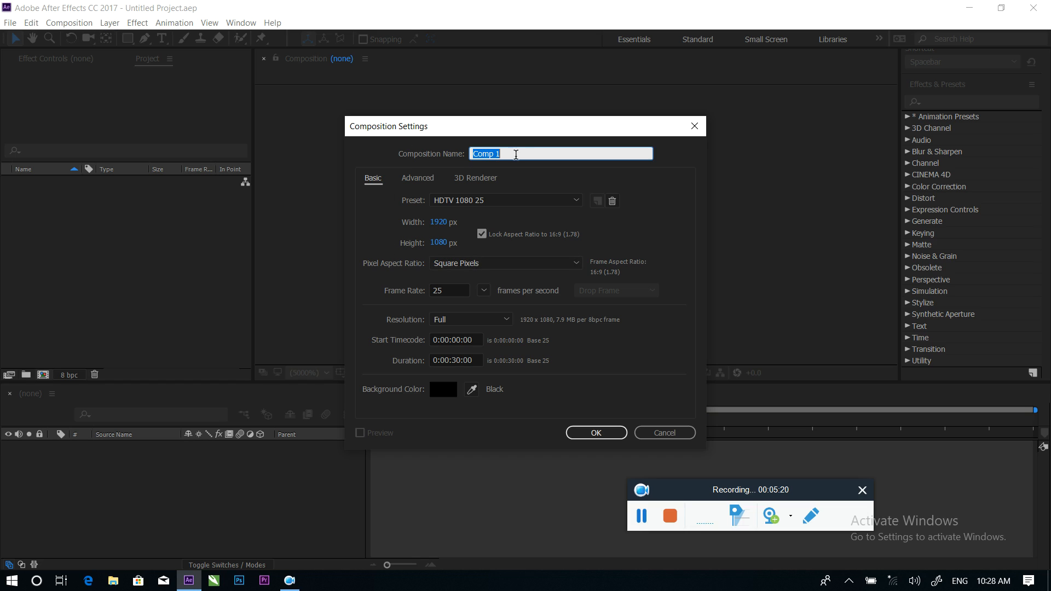
{"action": "type", "text": "lgo"}
{"action": "key", "text": "BackSpace"}
{"action": "key", "text": "BackSpace"}
{"action": "key", "text": "BackSpace"}
{"action": "type", "text": "logo"}
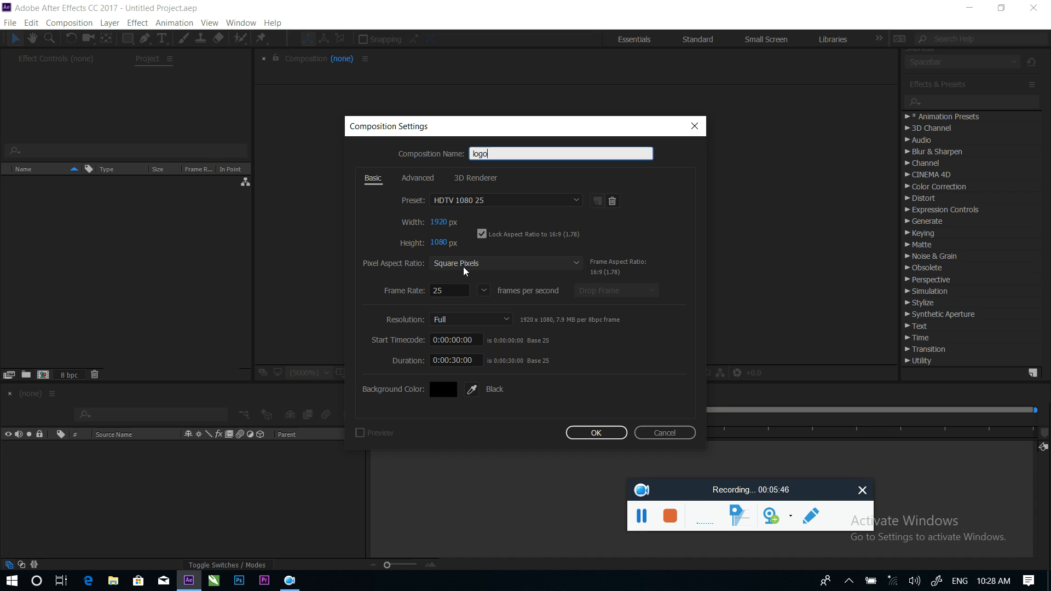
Choose Square Pixels as the pixel aspect ratio, 25 frames per second and Full resolution for the composition.
{"action": "left_click", "coordinate": [525, 265]}
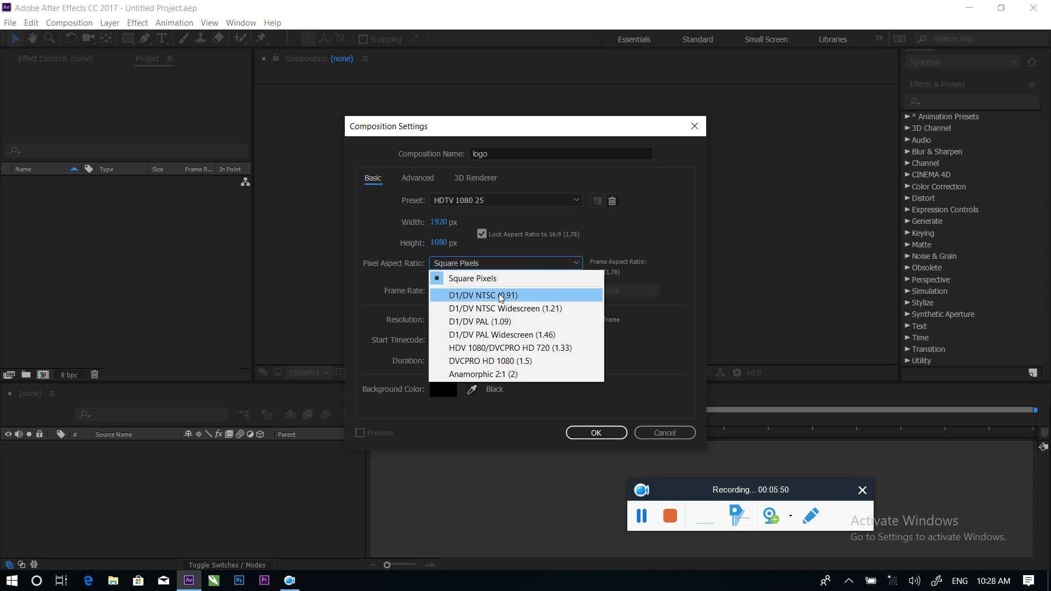
{"action": "left_click", "coordinate": [484, 282]}
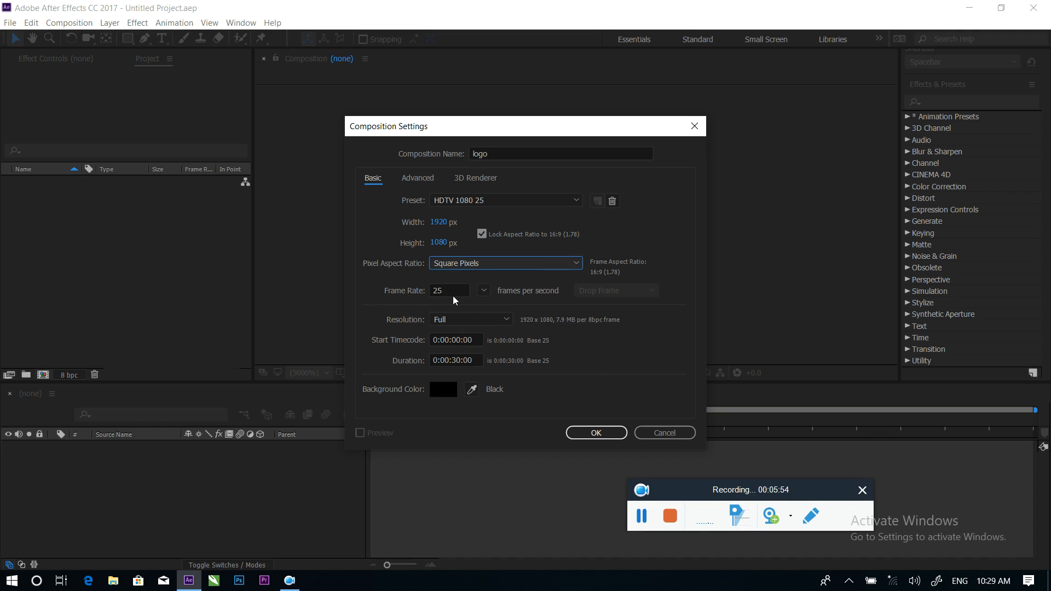
{"action": "left_click", "coordinate": [484, 291]}
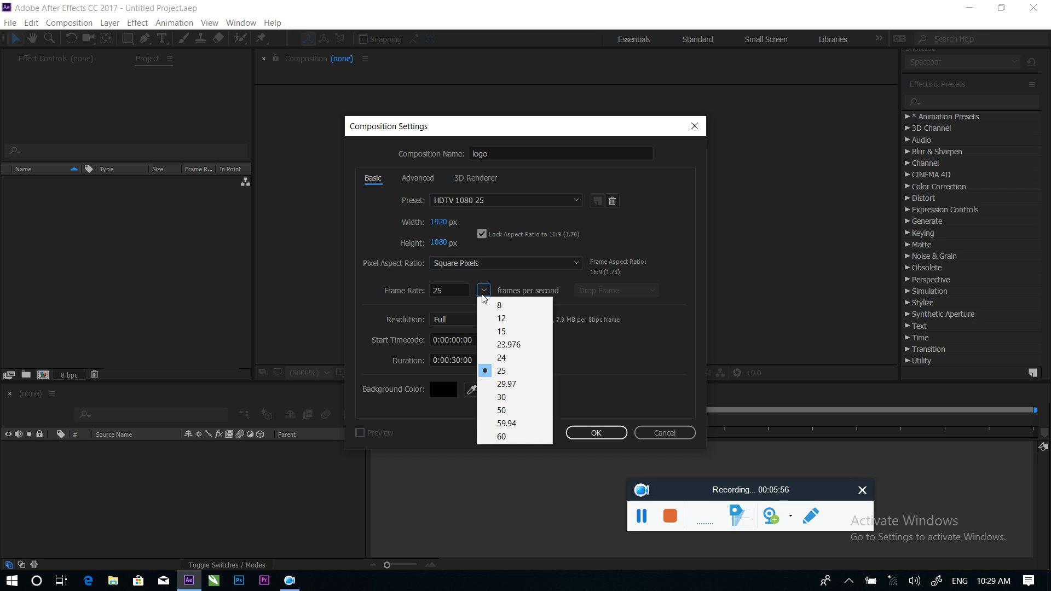
{"action": "left_click", "coordinate": [498, 372]}
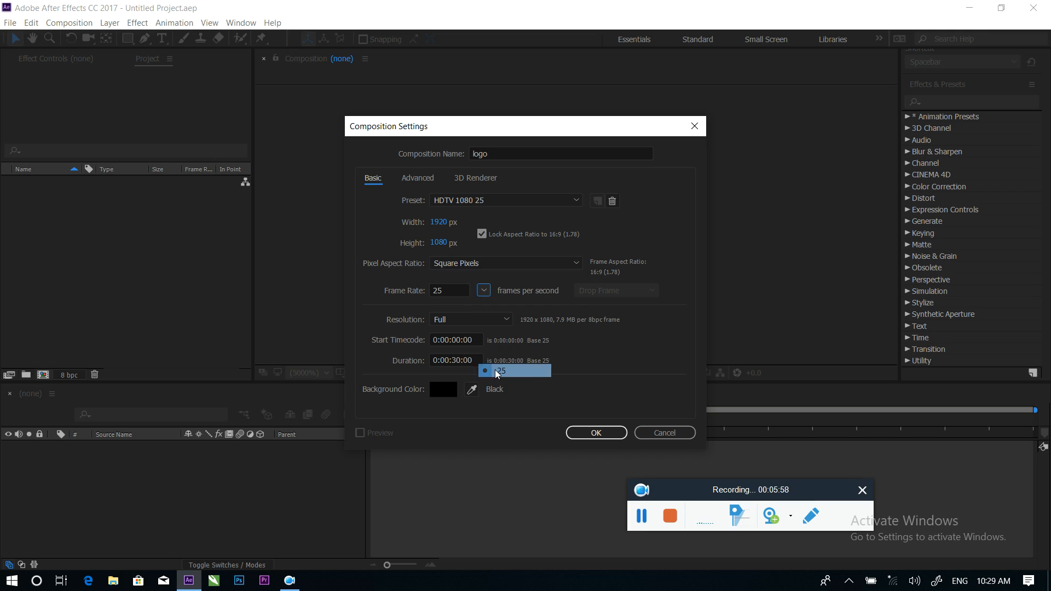
{"action": "left_click", "coordinate": [469, 320]}
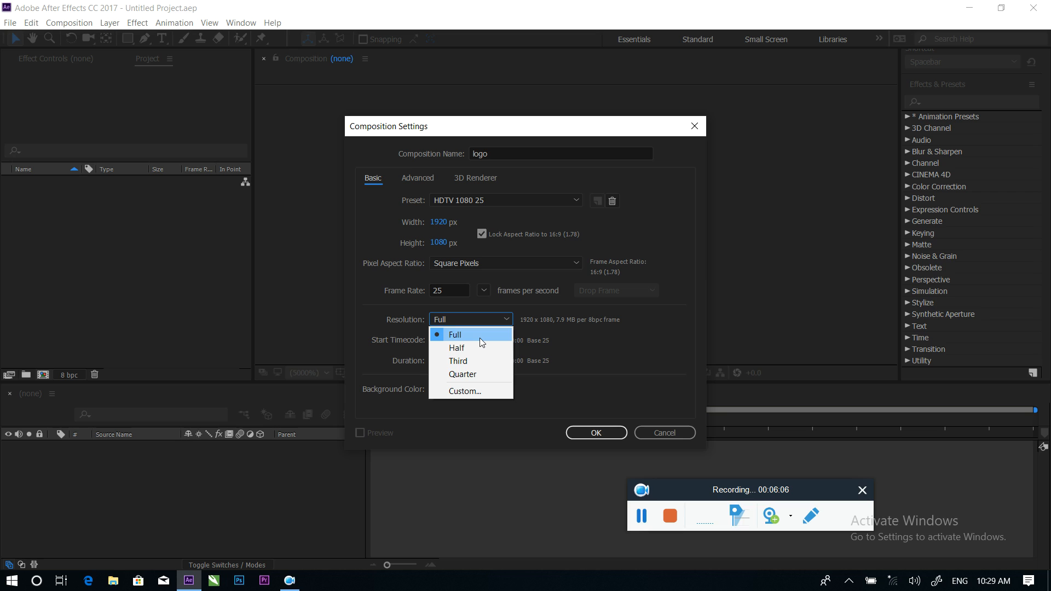
{"action": "left_click", "coordinate": [480, 337]}
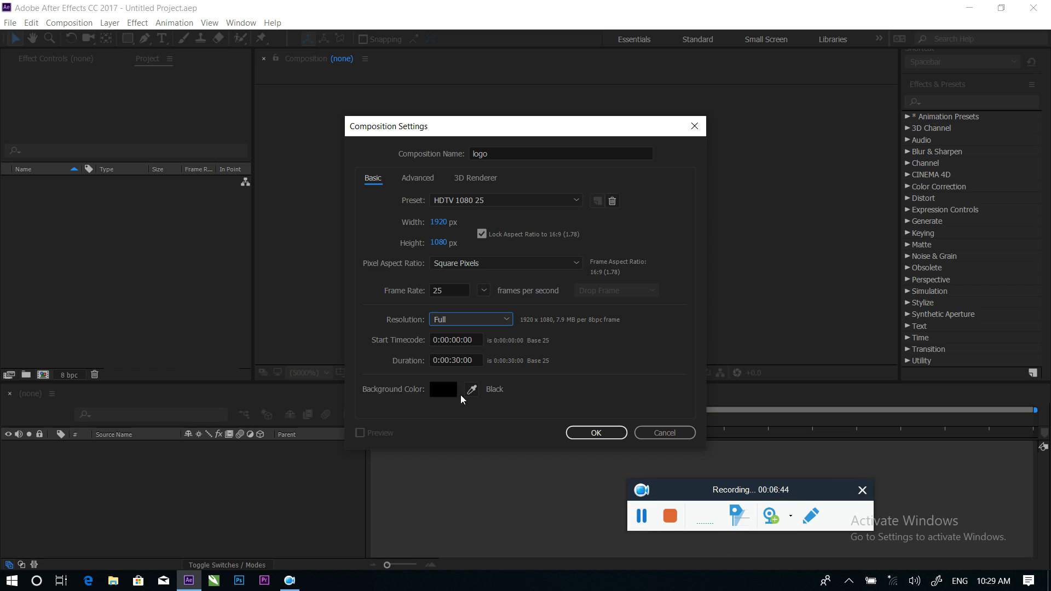
Accept black (000000) as the background color and create the logo composition.
{"action": "left_click", "coordinate": [641, 516]}
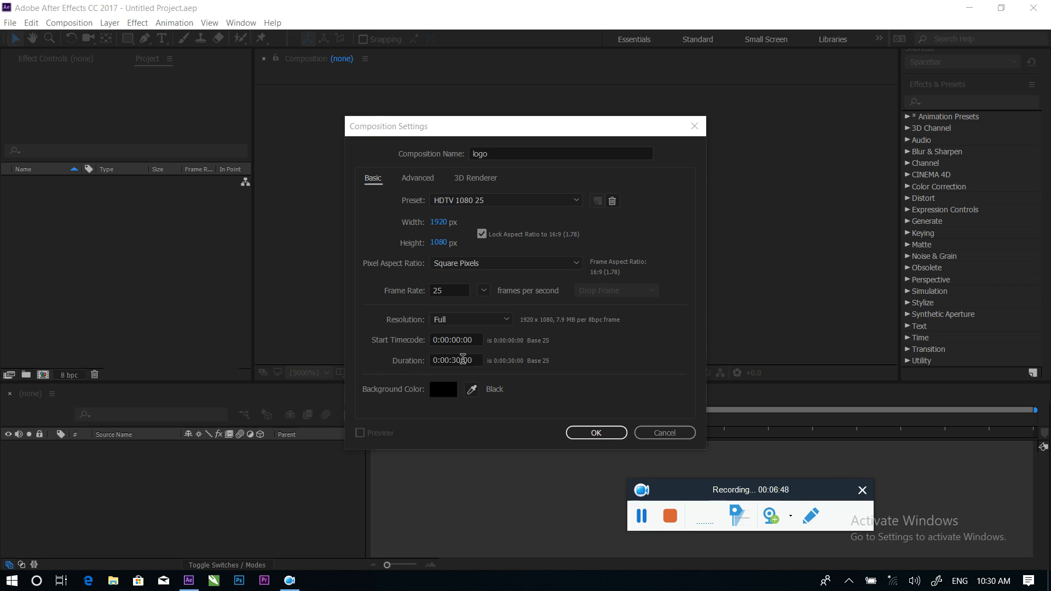
{"action": "left_click", "coordinate": [462, 360]}
{"action": "left_click", "coordinate": [457, 360]}
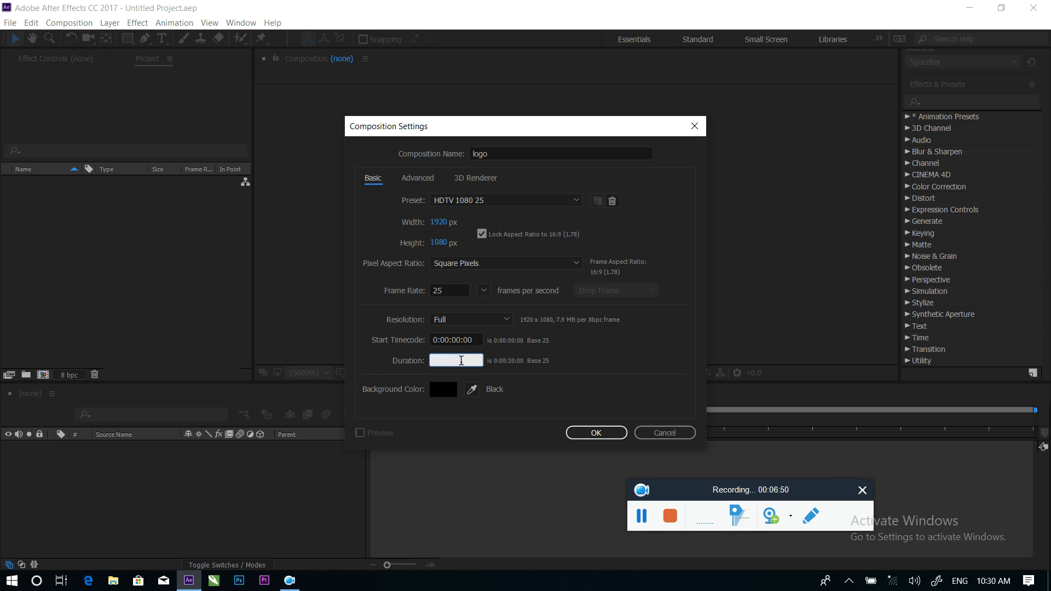
{"action": "double_click", "coordinate": [457, 360]}
{"action": "left_click", "coordinate": [445, 393]}
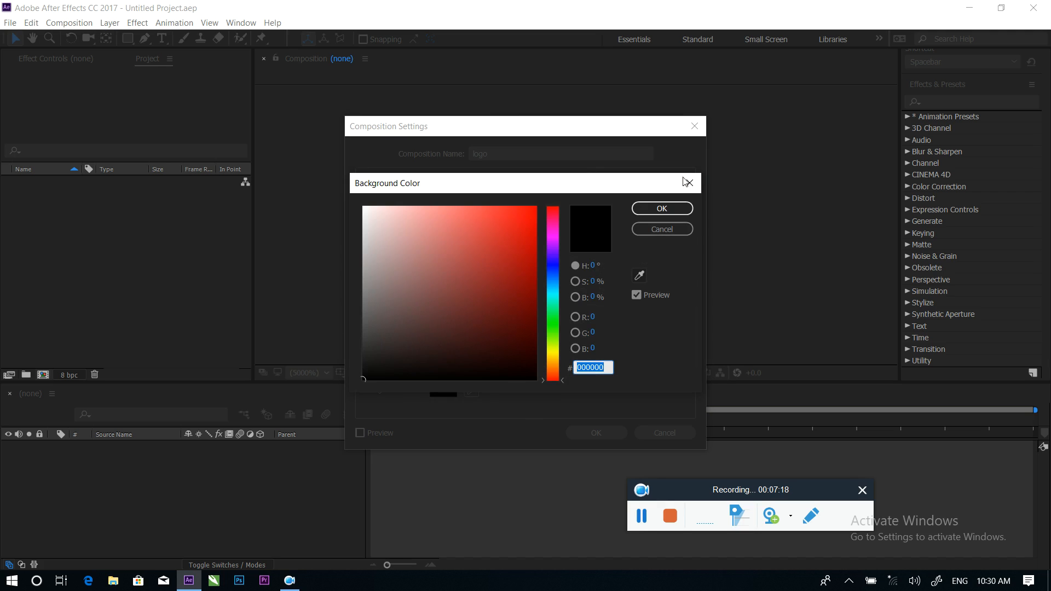
{"action": "left_click", "coordinate": [672, 210]}
{"action": "left_click", "coordinate": [596, 430]}
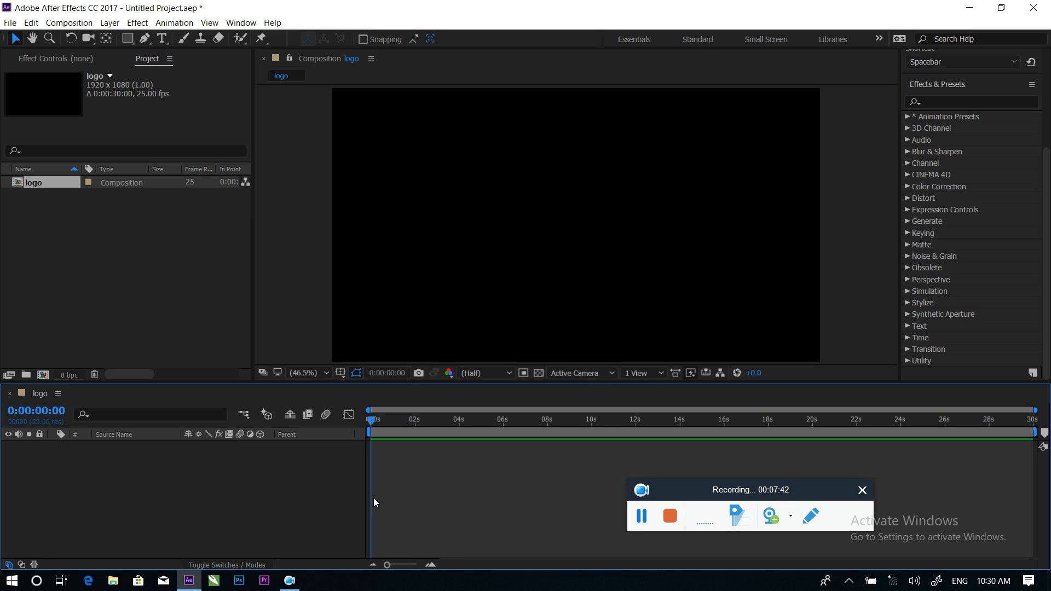
Import the image 001-photoshop.png into the project as footage.
{"action": "right_click", "coordinate": [83, 243]}
{"action": "mouse_move", "coordinate": [145, 307]}
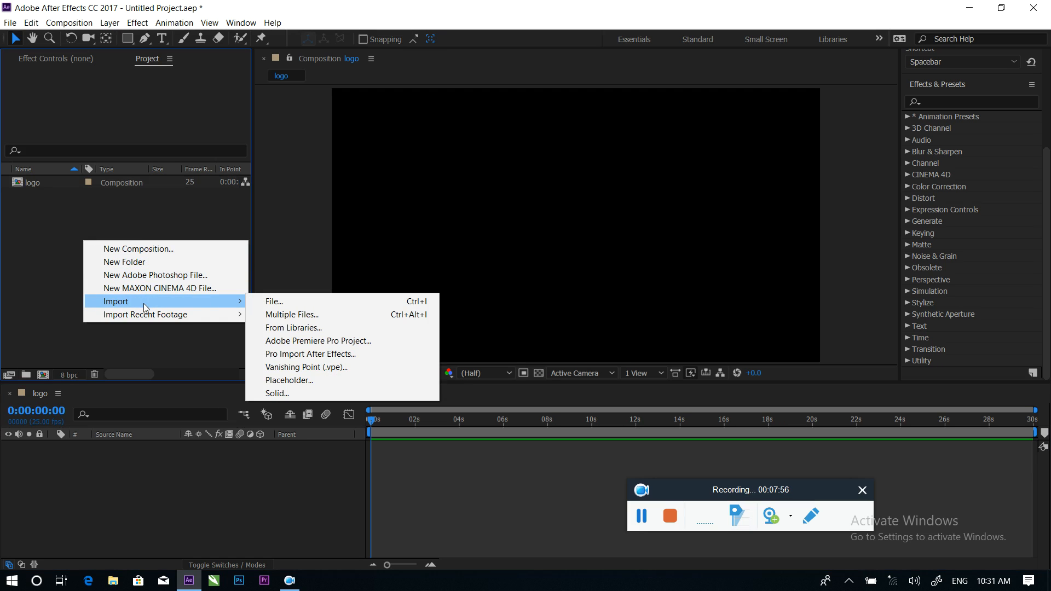
{"action": "left_click", "coordinate": [265, 302]}
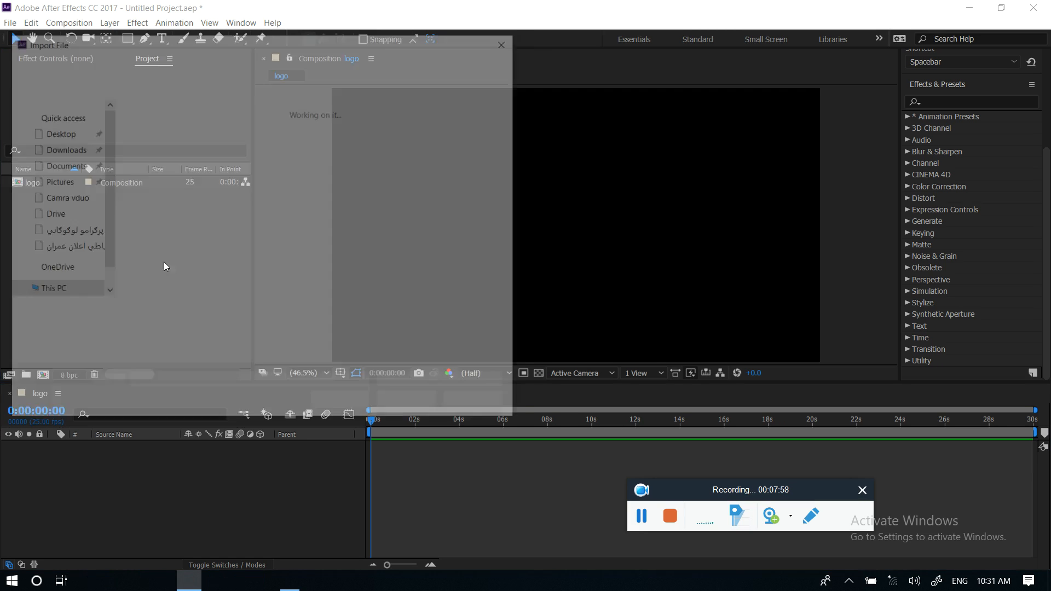
{"action": "left_click", "coordinate": [159, 137]}
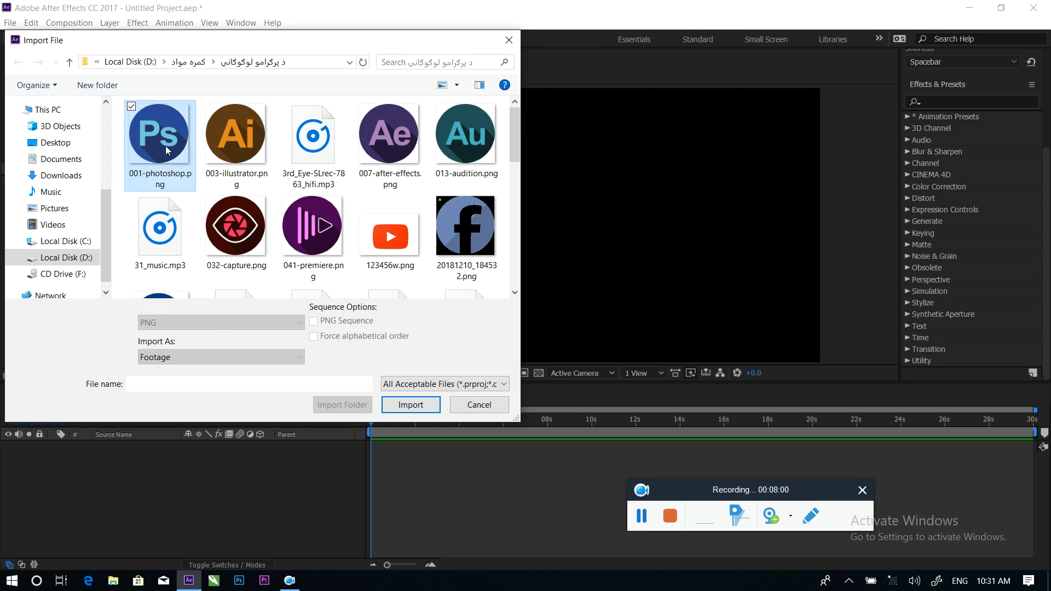
{"action": "left_click", "coordinate": [410, 405]}
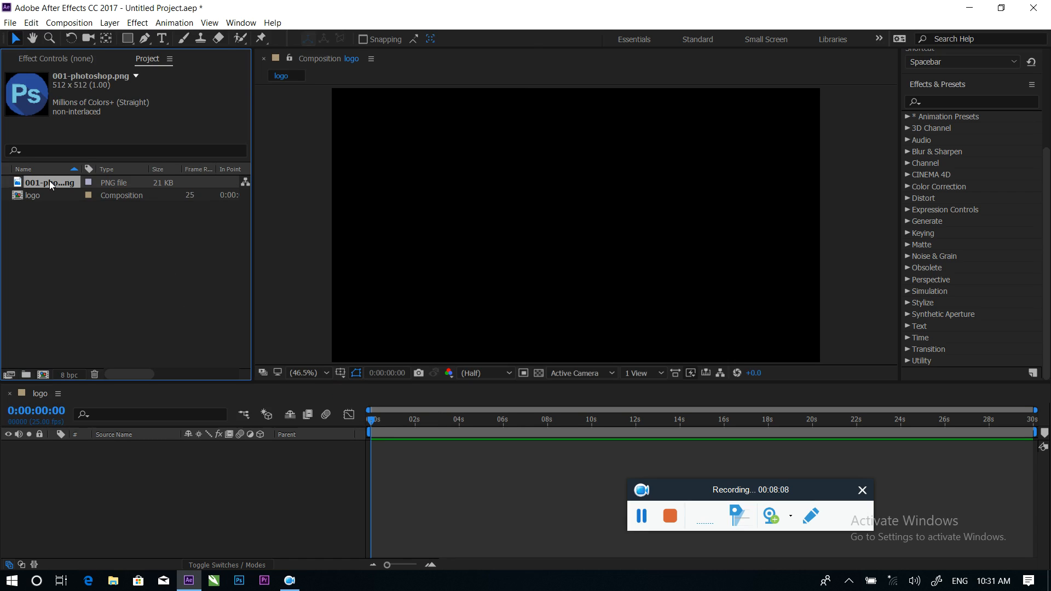
Import the image 007-after-effects.png into the project.
{"action": "double_click", "coordinate": [81, 280]}
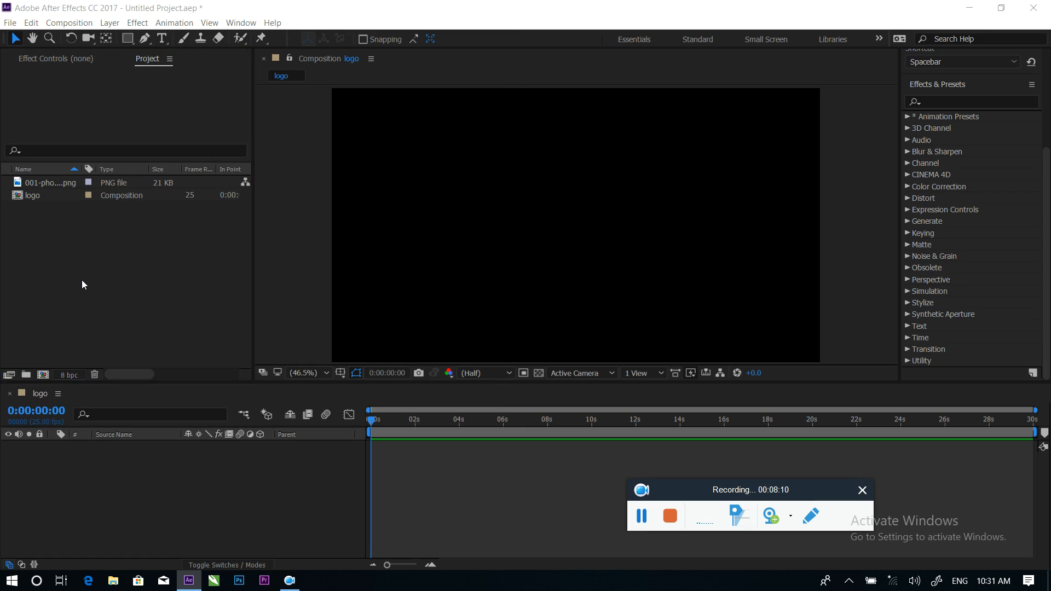
{"action": "left_click", "coordinate": [389, 136]}
{"action": "left_click", "coordinate": [410, 404]}
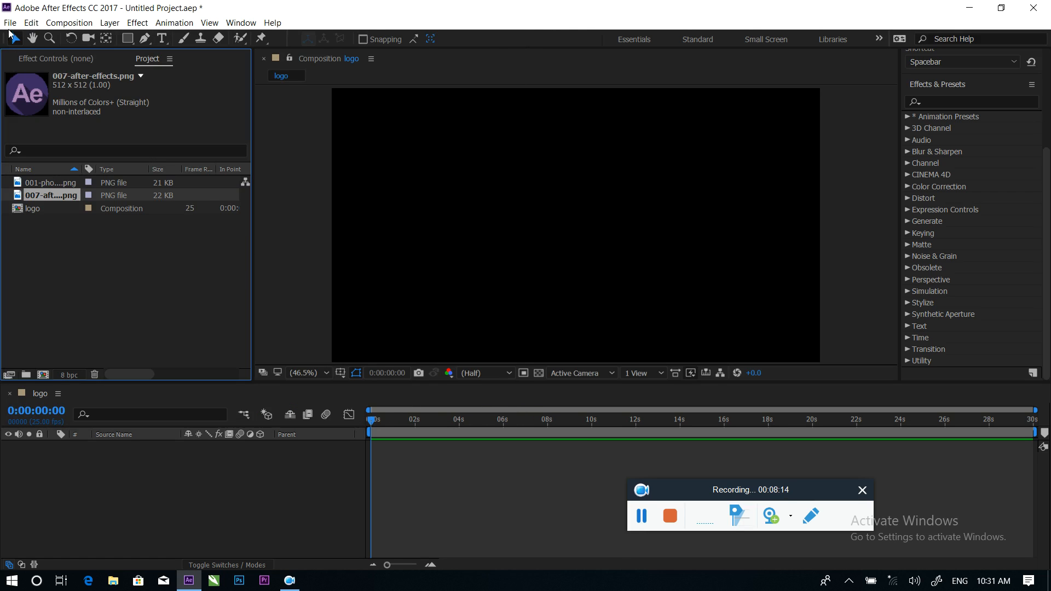
Import the photo IMG_0525.JPG into the project as footage.
{"action": "left_click", "coordinate": [9, 23]}
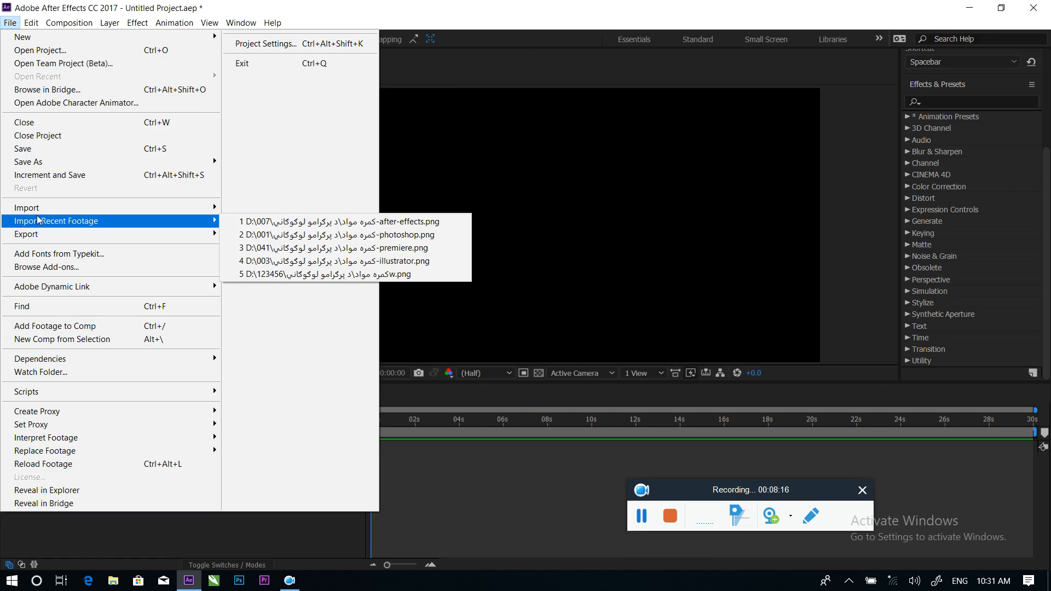
{"action": "mouse_move", "coordinate": [38, 209]}
{"action": "left_click", "coordinate": [257, 211]}
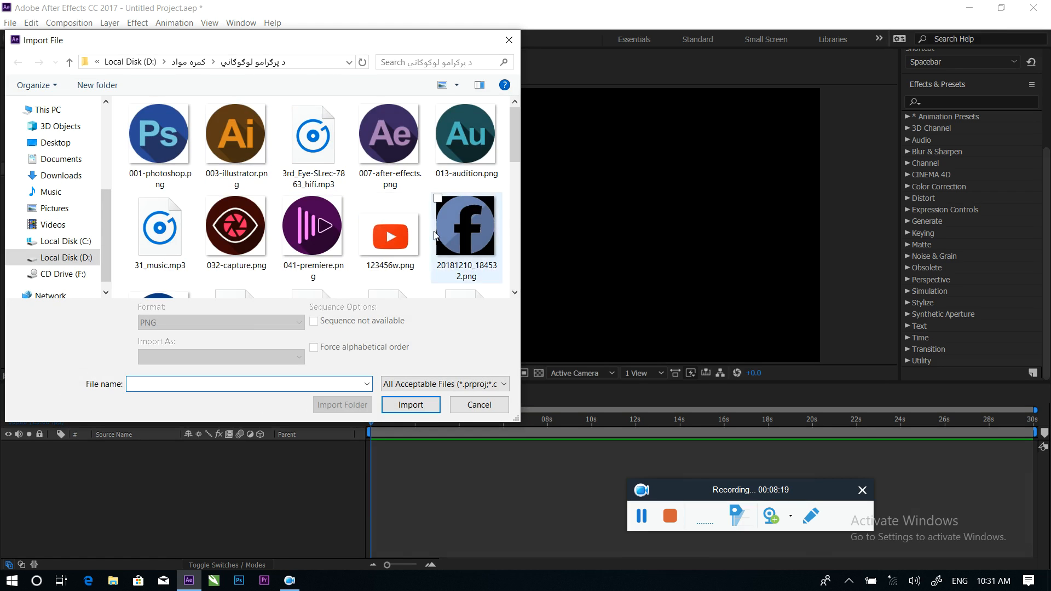
{"action": "scroll", "coordinate": [435, 236], "scroll_direction": "down", "scroll_amount": 4}
{"action": "left_click", "coordinate": [418, 247]}
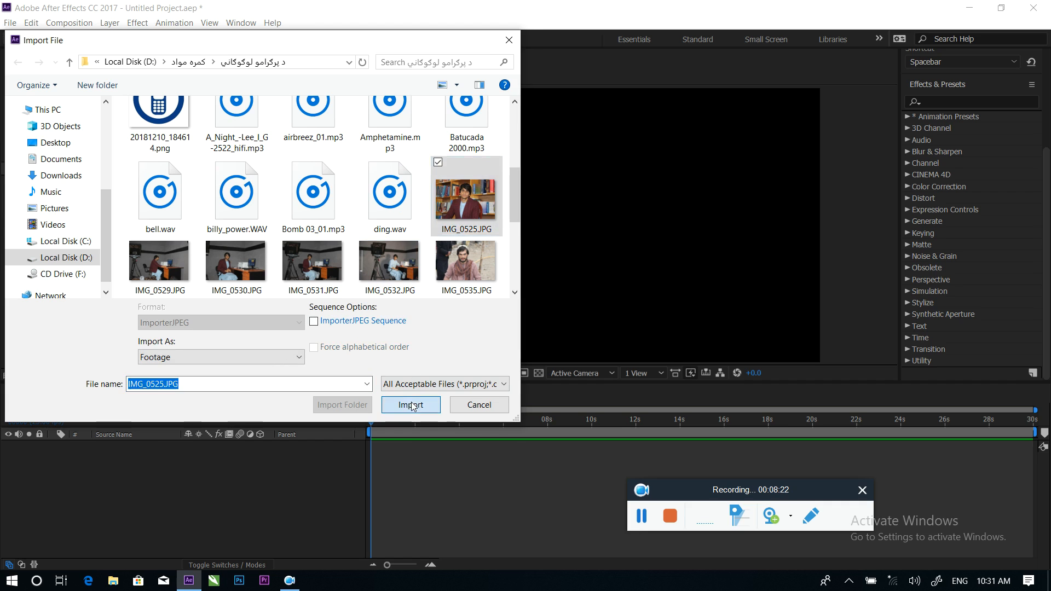
{"action": "left_click", "coordinate": [411, 405]}
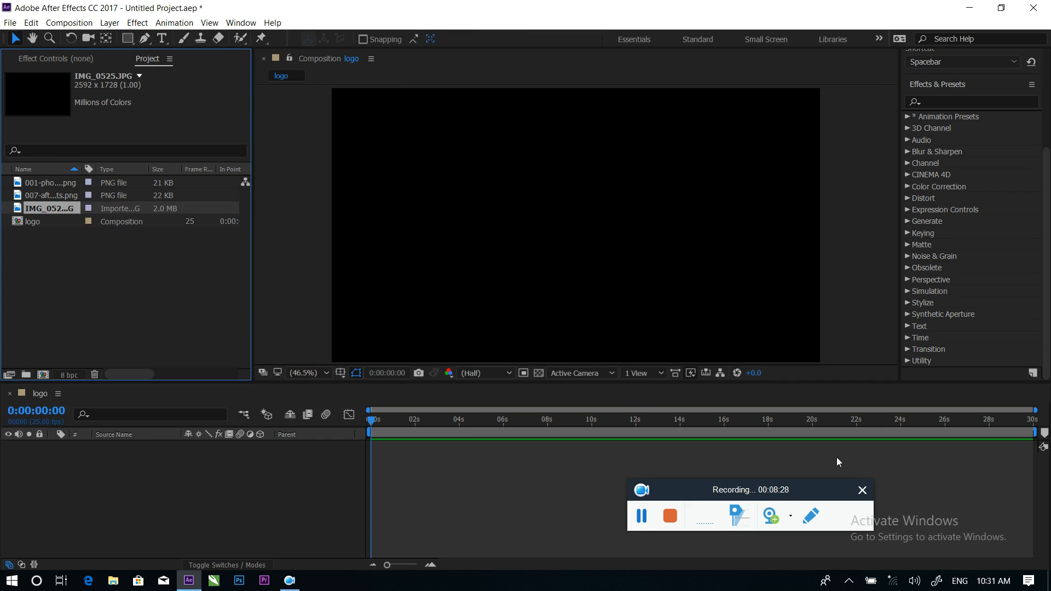
Add 007-after-effects.png from the project to the logo composition's timeline as a layer.
{"action": "left_click", "coordinate": [44, 183]}
{"action": "left_click", "coordinate": [43, 195]}
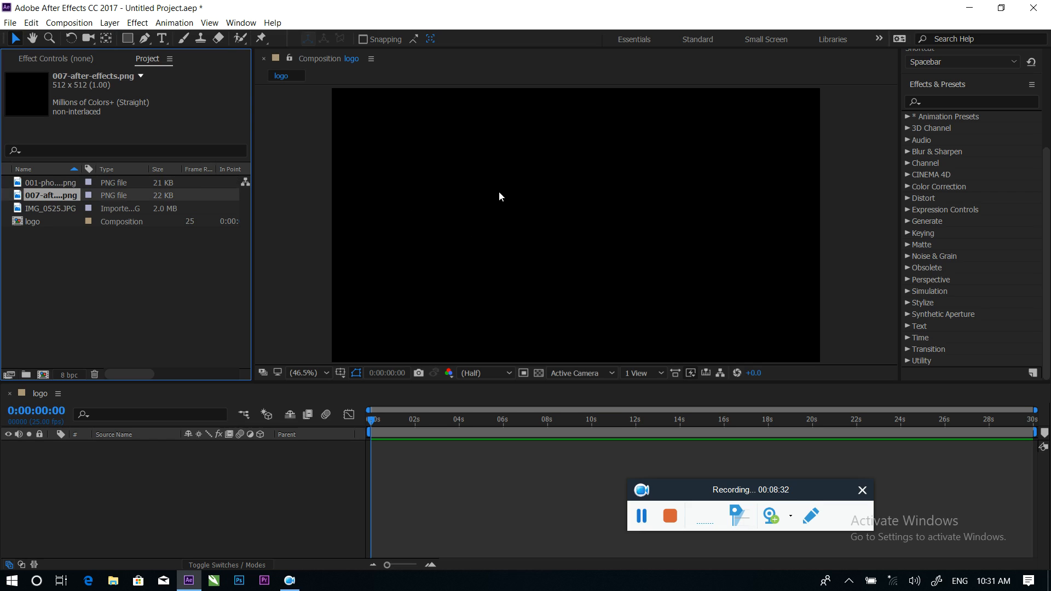
{"action": "left_click_drag", "start_coordinate": [32, 196], "coordinate": [137, 465]}
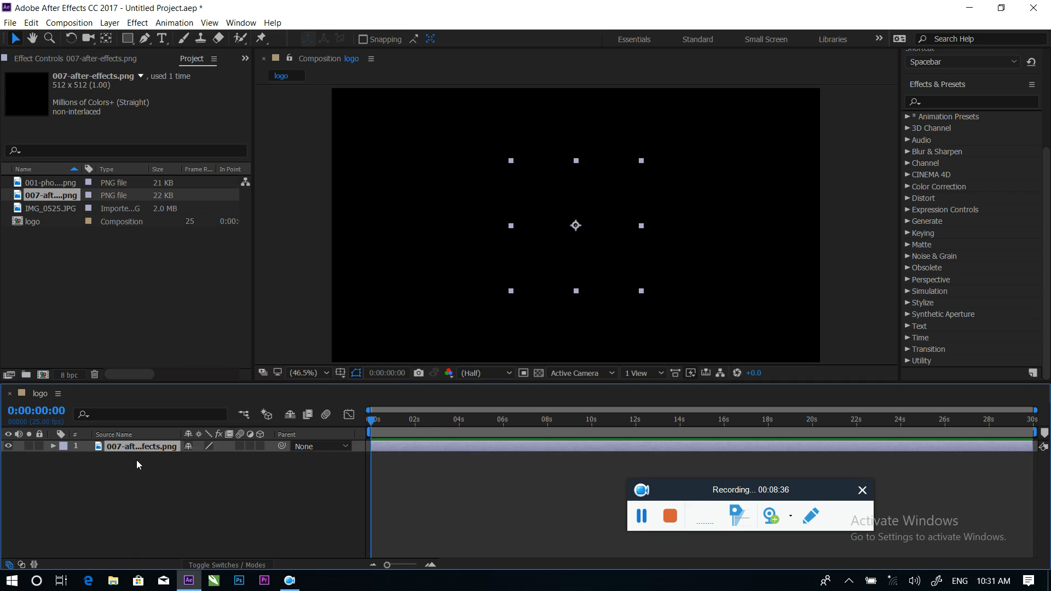
Delete the 007-after-effects.png layer from the logo composition and place the image in its timeline again.
{"action": "left_click", "coordinate": [9, 446]}
{"action": "left_click", "coordinate": [8, 447]}
{"action": "key", "text": "Delete"}
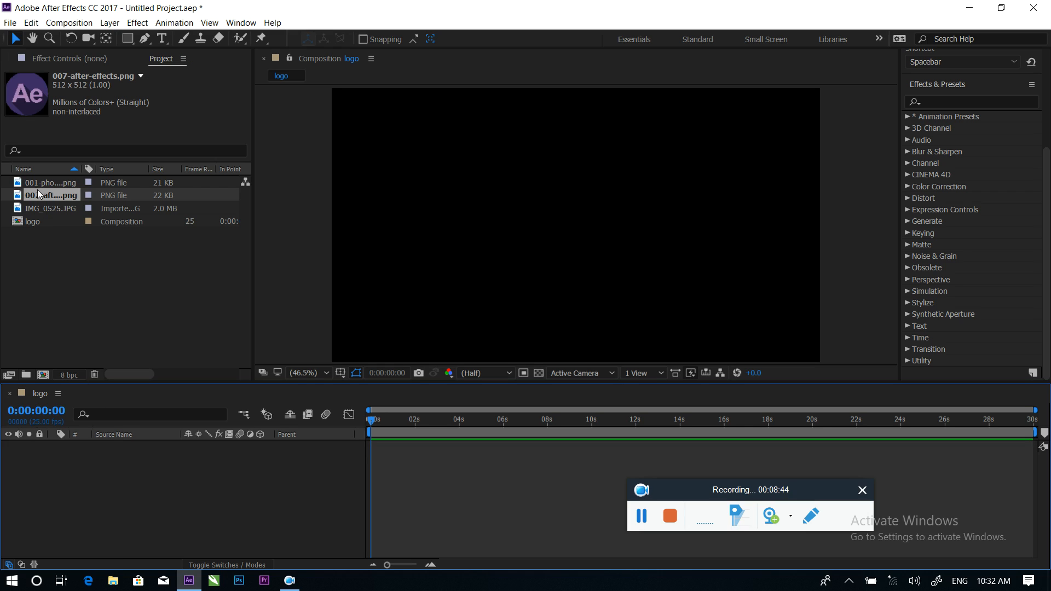
{"action": "left_click_drag", "start_coordinate": [37, 190], "coordinate": [136, 508]}
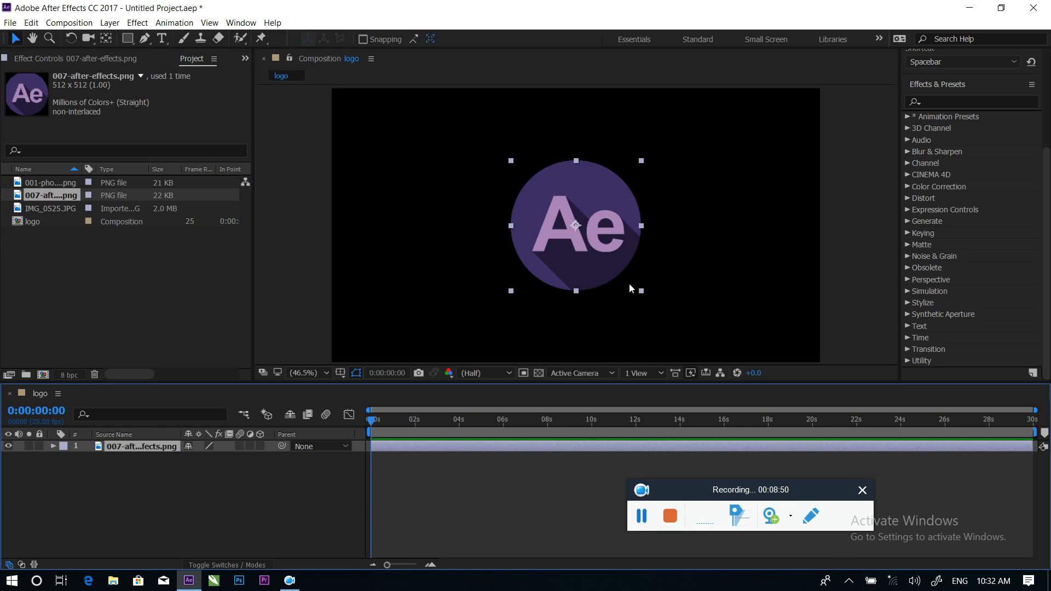
Scale the After Effects logo layer down slightly, preview the composition briefly, and return the playhead to the start.
{"action": "mouse_move", "coordinate": [641, 291]}
{"action": "left_mouse_down"}
{"action": "mouse_move", "coordinate": [622, 272]}
{"action": "mouse_move", "coordinate": [657, 308]}
{"action": "mouse_move", "coordinate": [638, 282]}
{"action": "mouse_move", "coordinate": [645, 287]}
{"action": "left_mouse_up"}
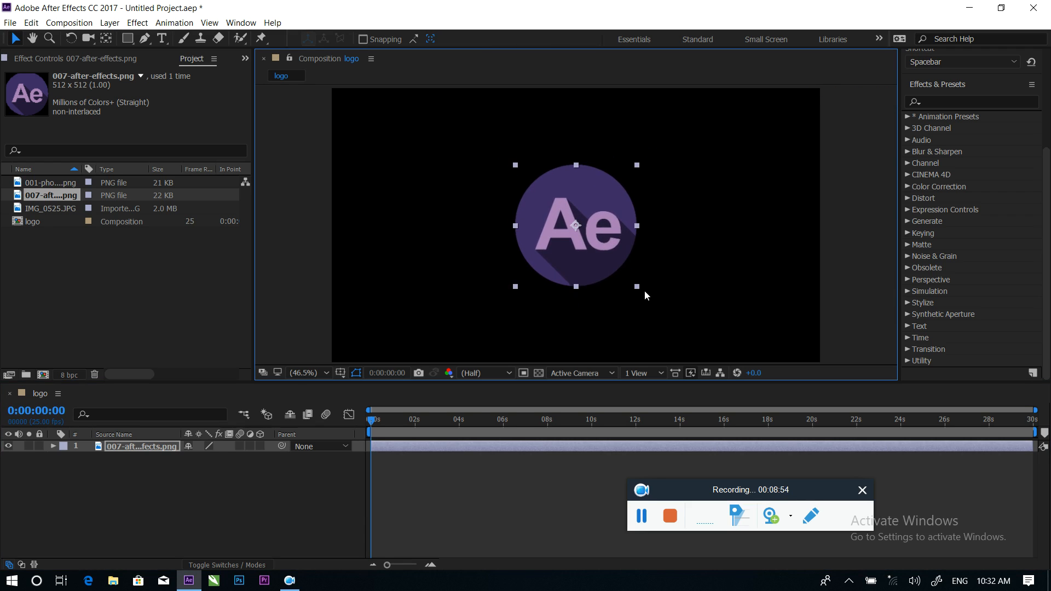
{"action": "key", "text": "space"}
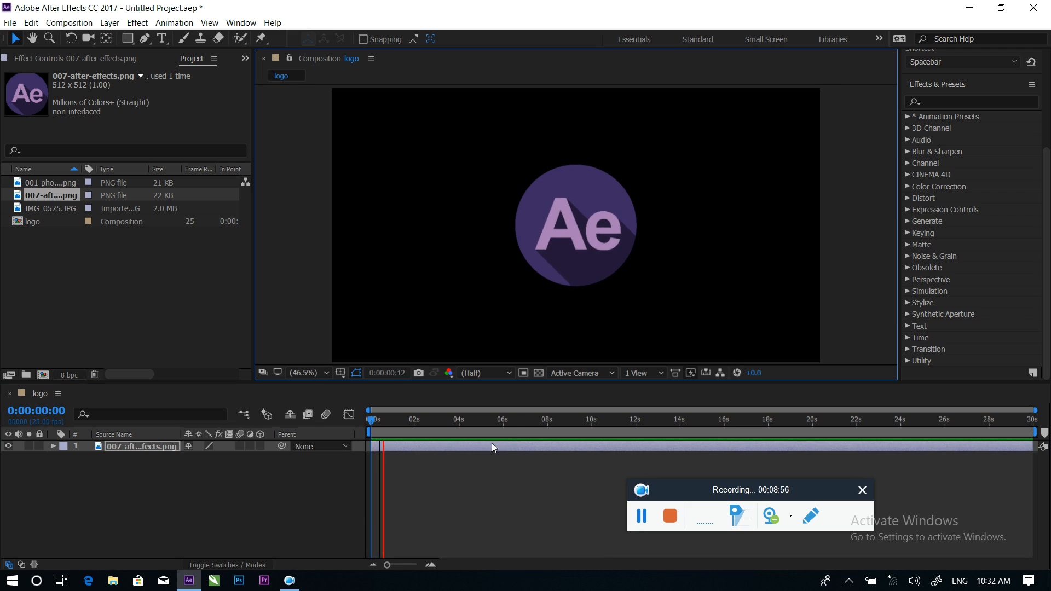
{"action": "key", "text": "space"}
{"action": "left_click_drag", "start_coordinate": [403, 422], "coordinate": [368, 422]}
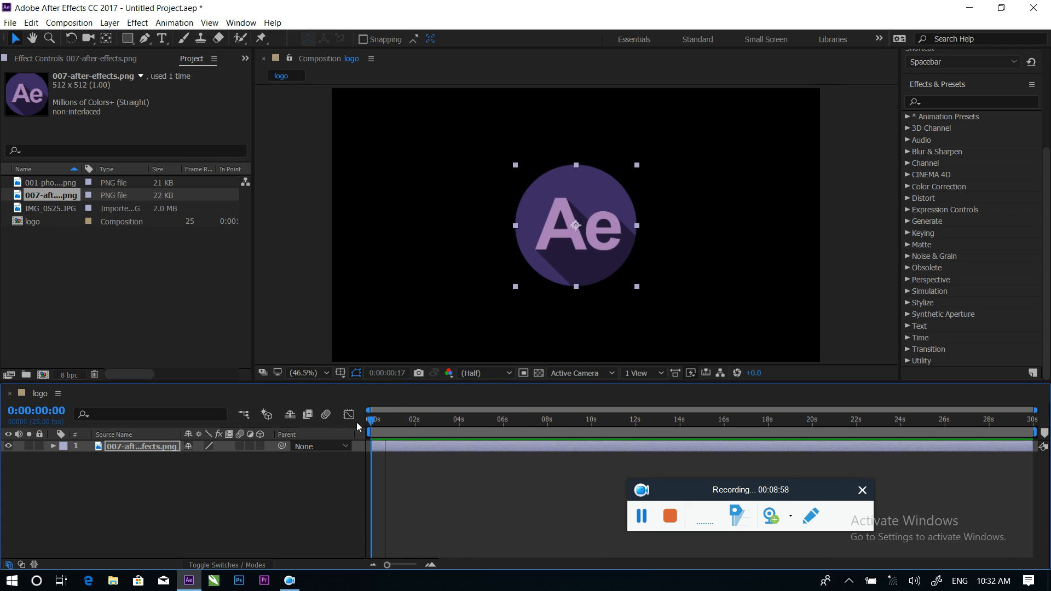
Import the video Top_10_Green_Screen_Animated_Social_media.mp4 into the project.
{"action": "left_click_drag", "start_coordinate": [814, 498], "coordinate": [943, 487]}
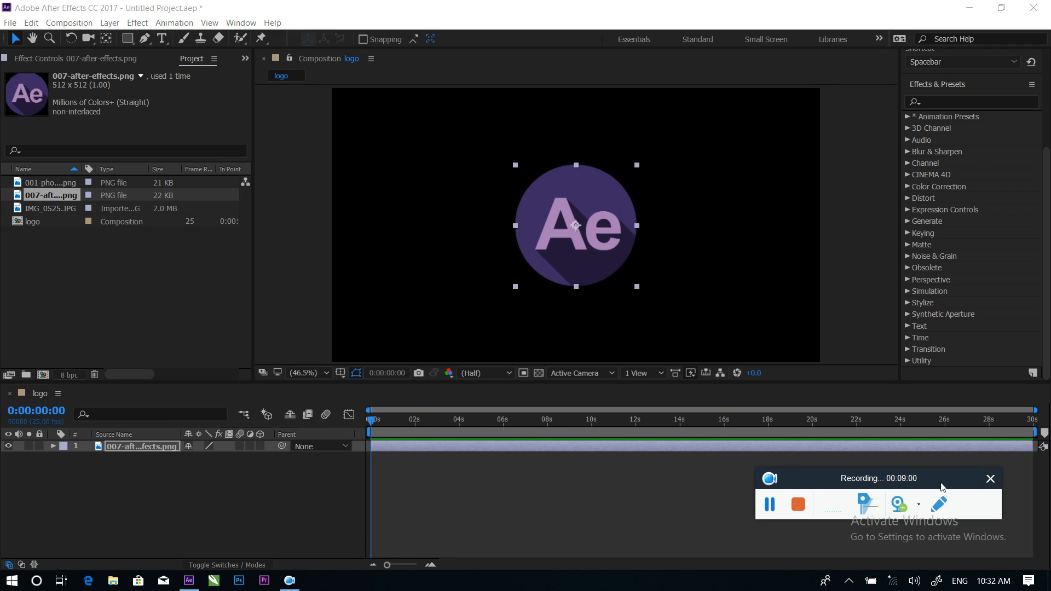
{"action": "double_click", "coordinate": [107, 282]}
{"action": "scroll", "coordinate": [303, 245], "scroll_direction": "down", "scroll_amount": 3}
{"action": "scroll", "coordinate": [301, 245], "scroll_direction": "down", "scroll_amount": 6}
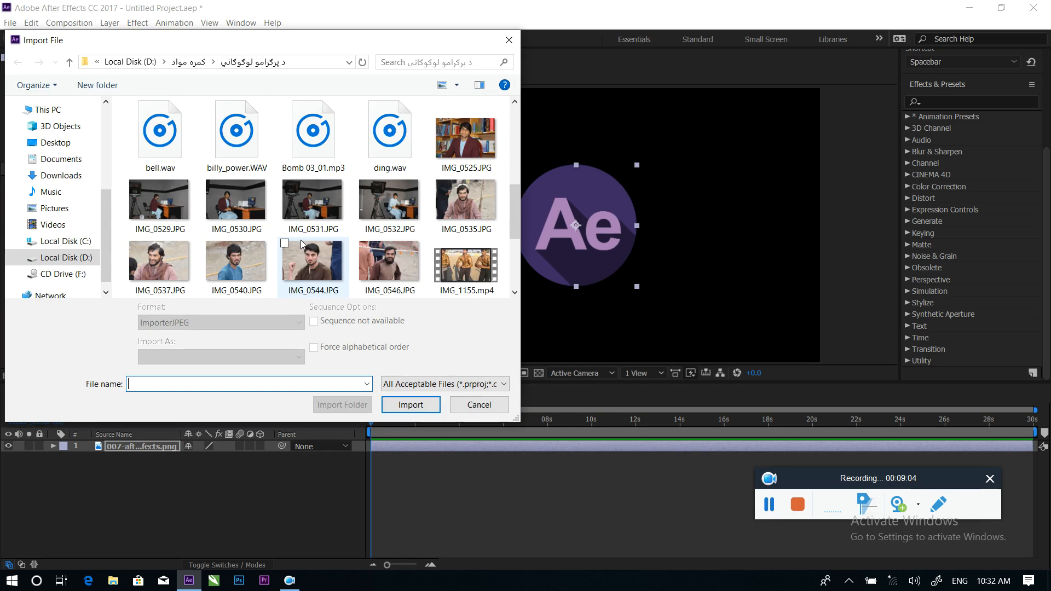
{"action": "left_click", "coordinate": [306, 247]}
{"action": "left_click", "coordinate": [398, 406]}
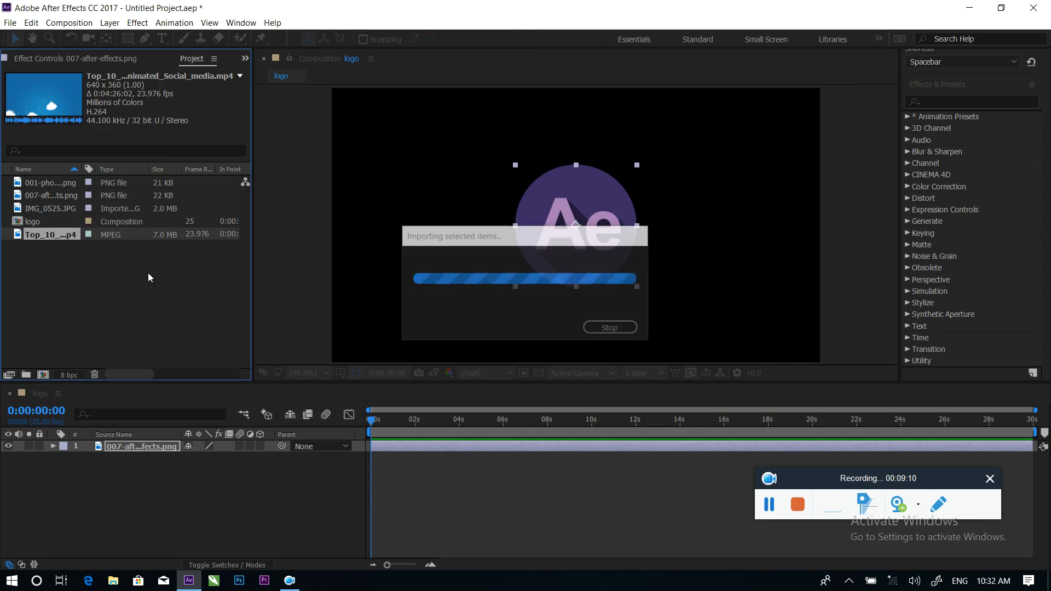
Add the imported MP4 above the 007-after-effects.png layer, preview the composition, and return the playhead to the start.
{"action": "left_click", "coordinate": [28, 236]}
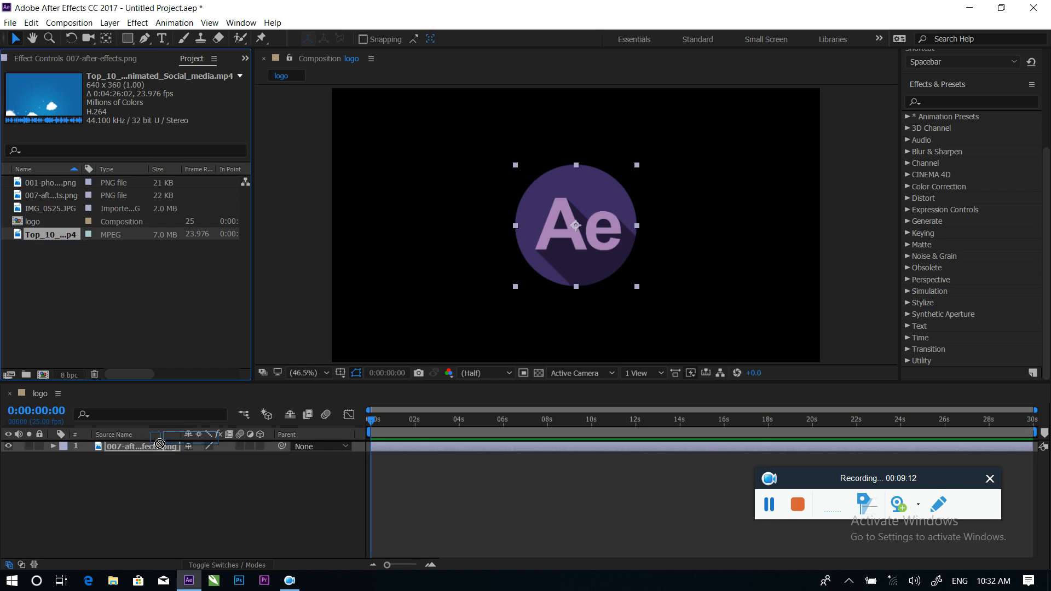
{"action": "left_click_drag", "start_coordinate": [120, 449], "coordinate": [120, 447]}
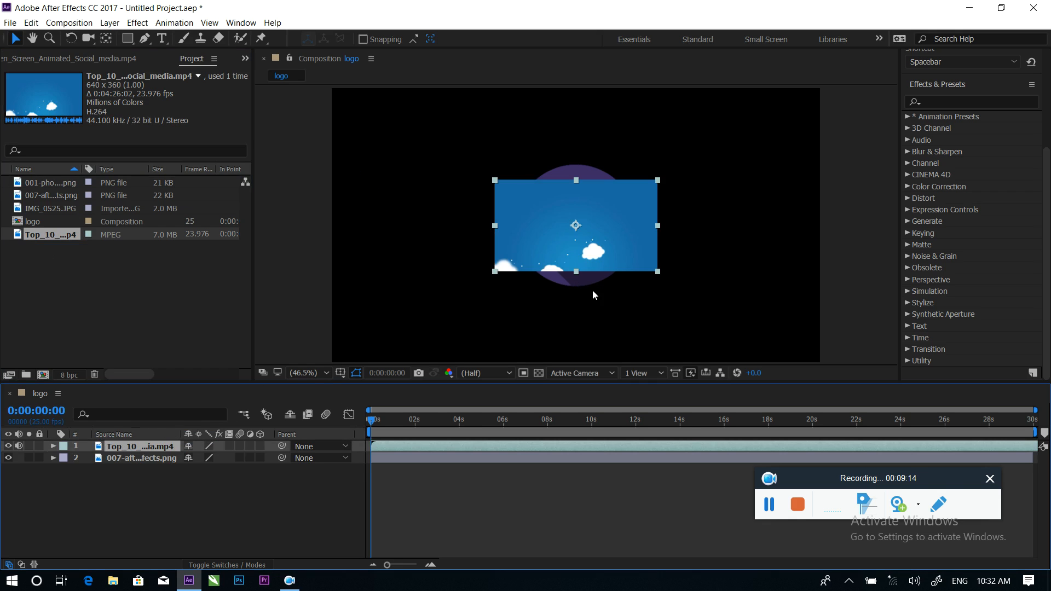
{"action": "key", "text": "space"}
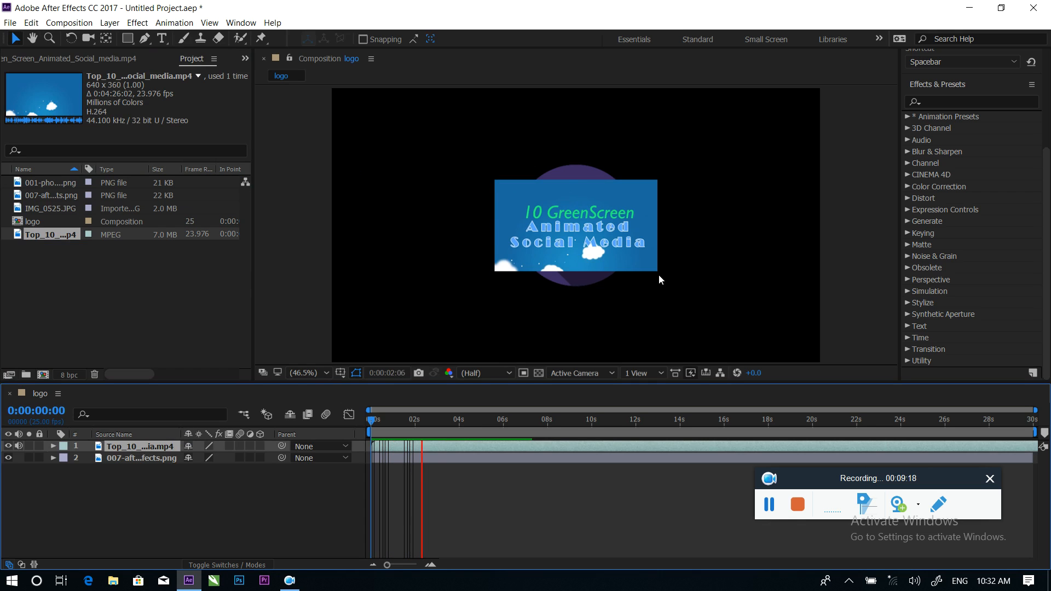
{"action": "left_click", "coordinate": [498, 428]}
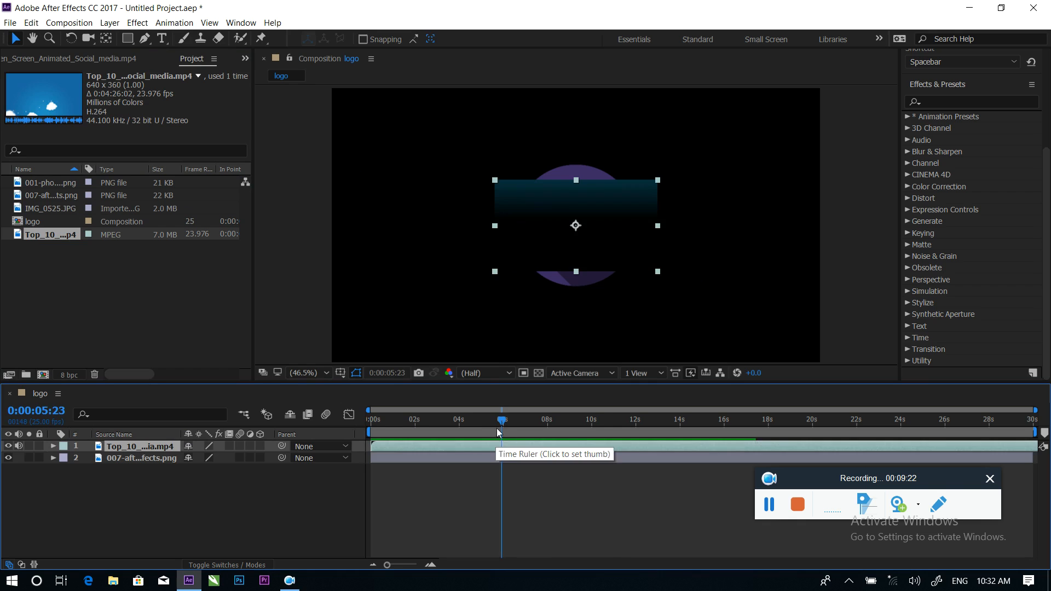
{"action": "left_click_drag", "start_coordinate": [525, 421], "coordinate": [361, 421]}
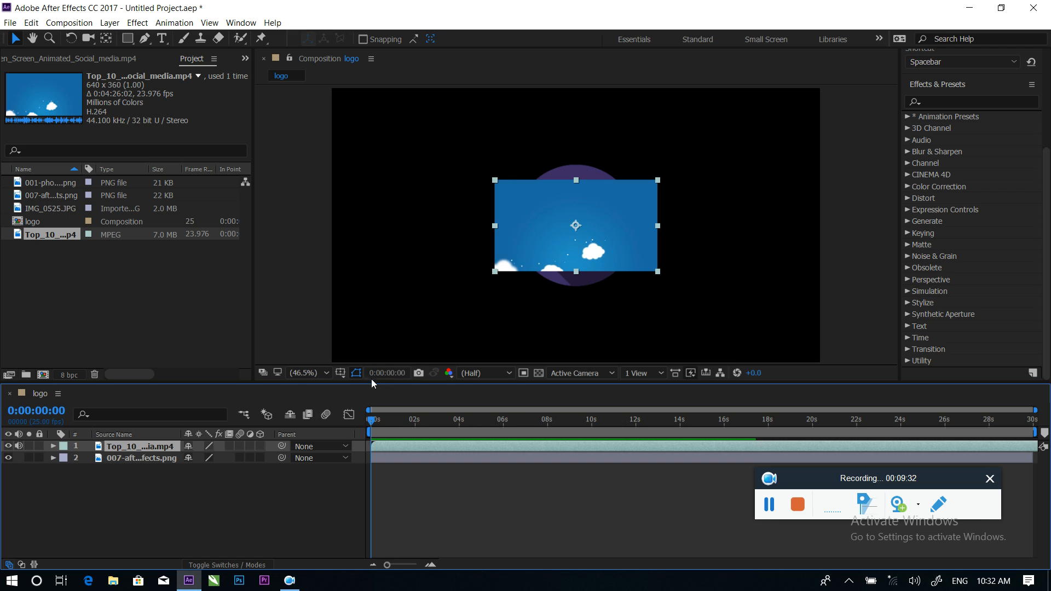
Enlarge the video layer proportionally about its centre so it covers most of the frame, and deselect it.
{"action": "left_click_drag", "start_coordinate": [655, 274], "coordinate": [753, 326]}
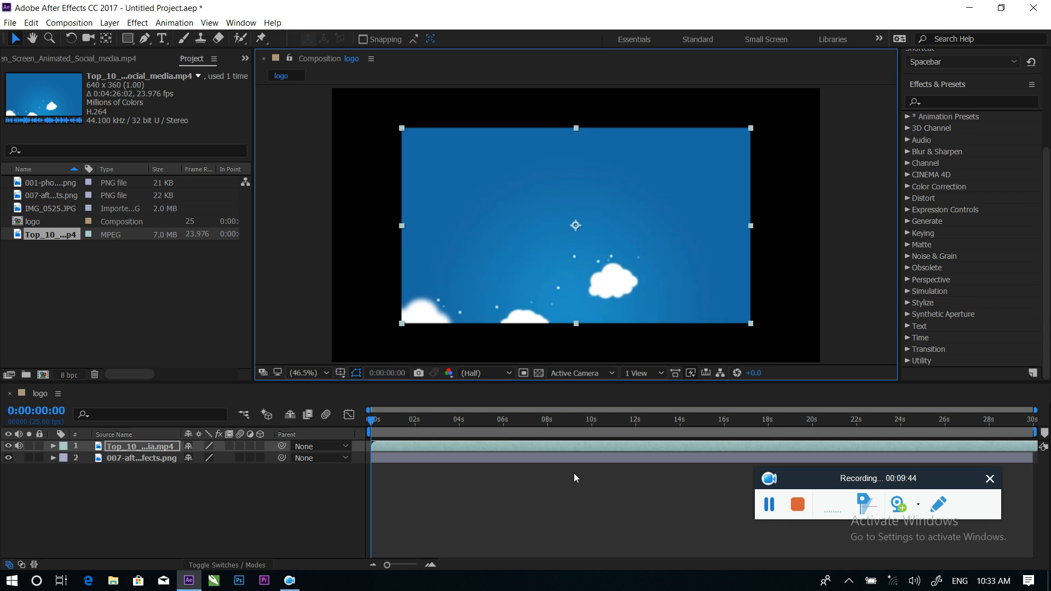
{"action": "left_click", "coordinate": [124, 509]}
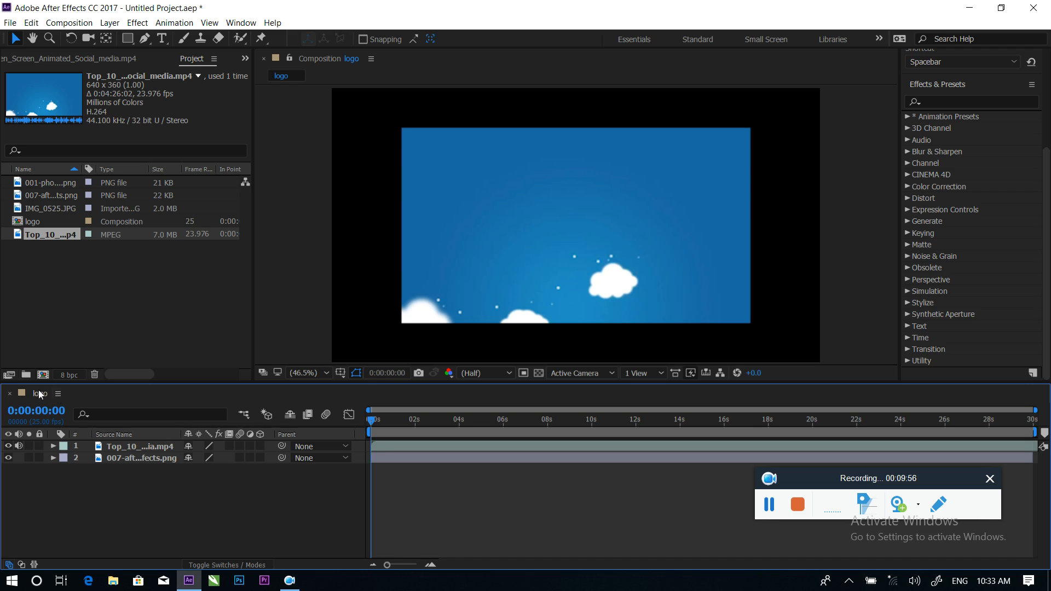
Create a composition named Comp 1 with the HDTV 1080 25 preset and 30-second duration, and switch to logo and back.
{"action": "left_click", "coordinate": [42, 375]}
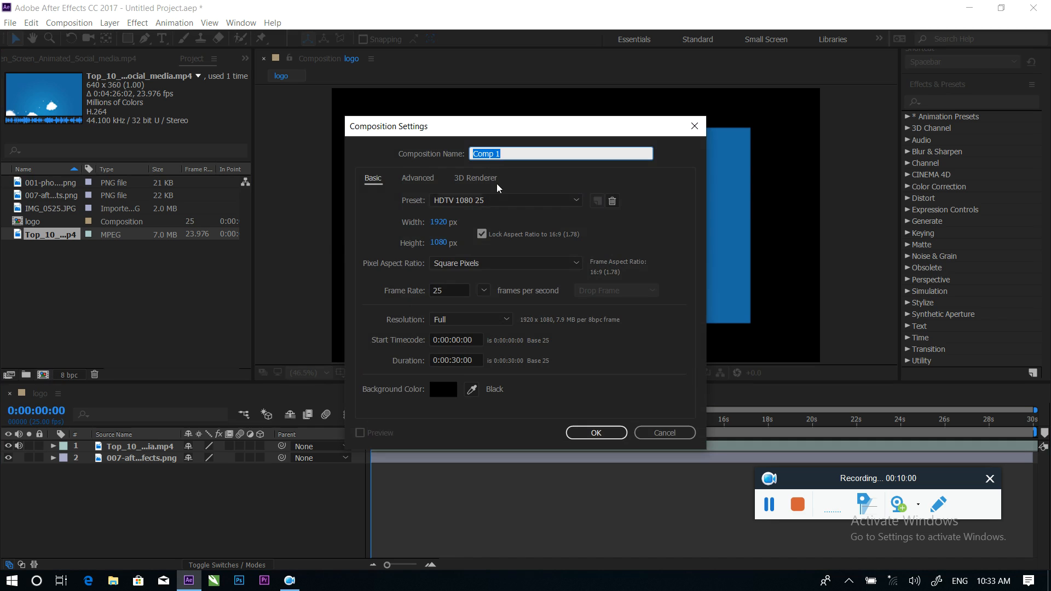
{"action": "left_click", "coordinate": [598, 437]}
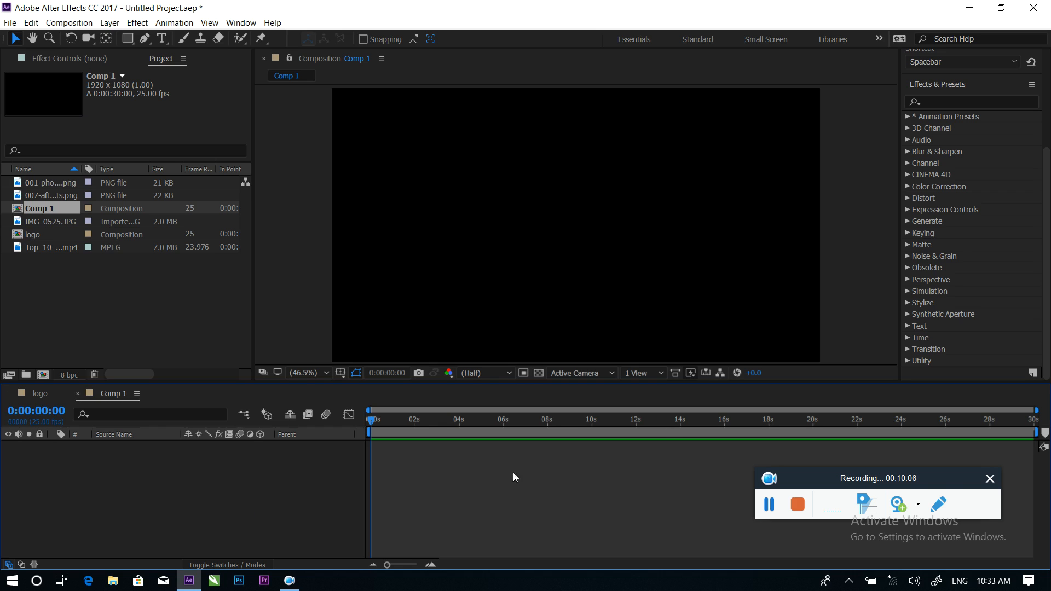
{"action": "left_click", "coordinate": [42, 395]}
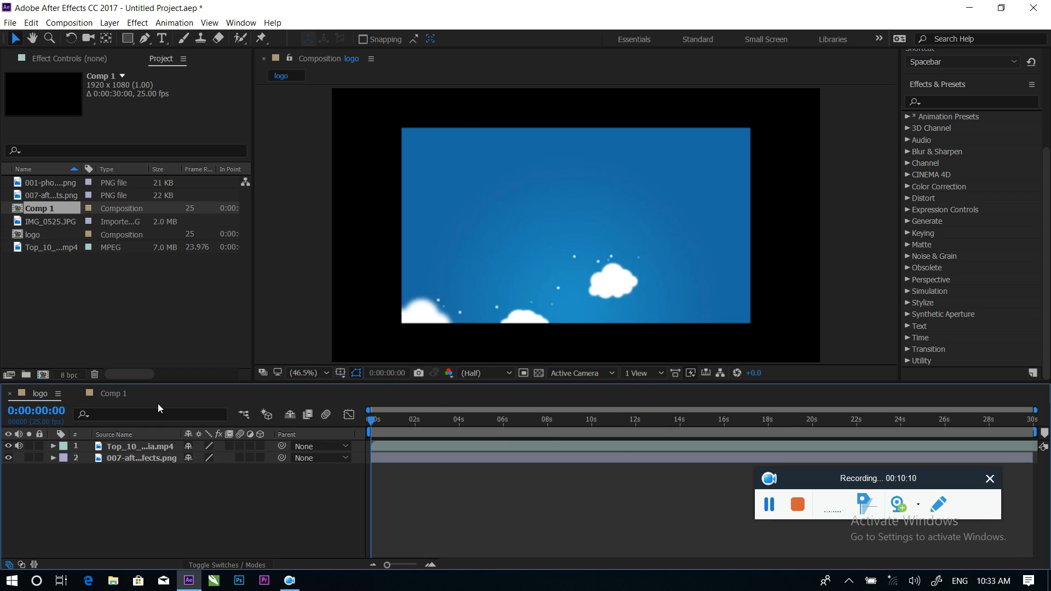
{"action": "left_click", "coordinate": [111, 393]}
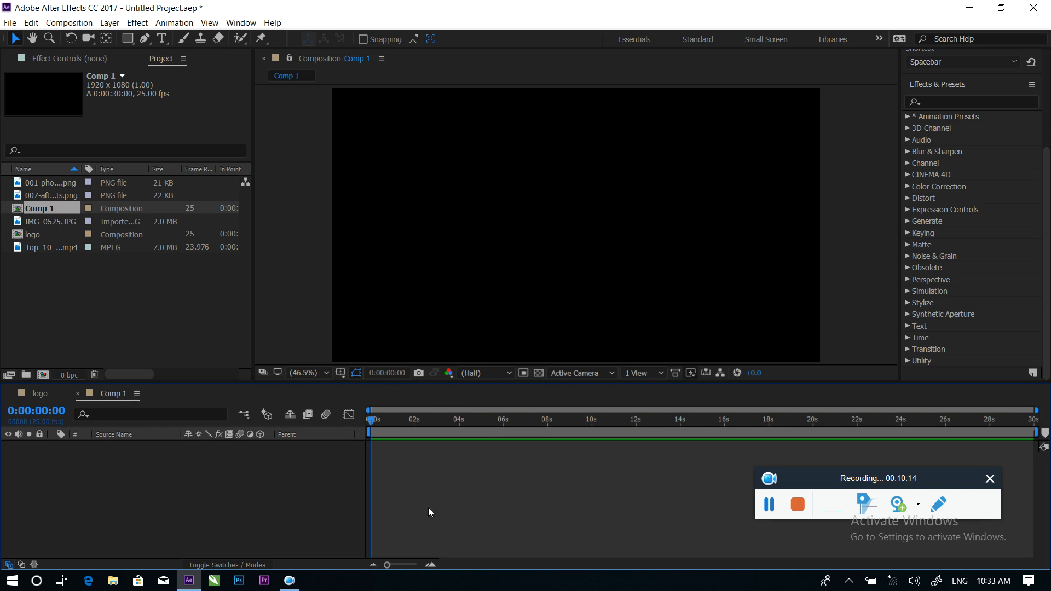
Create a composition named Comp 2 with the HDTV 1080 25 preset and 30-second duration, and close its timeline.
{"action": "left_click", "coordinate": [43, 375]}
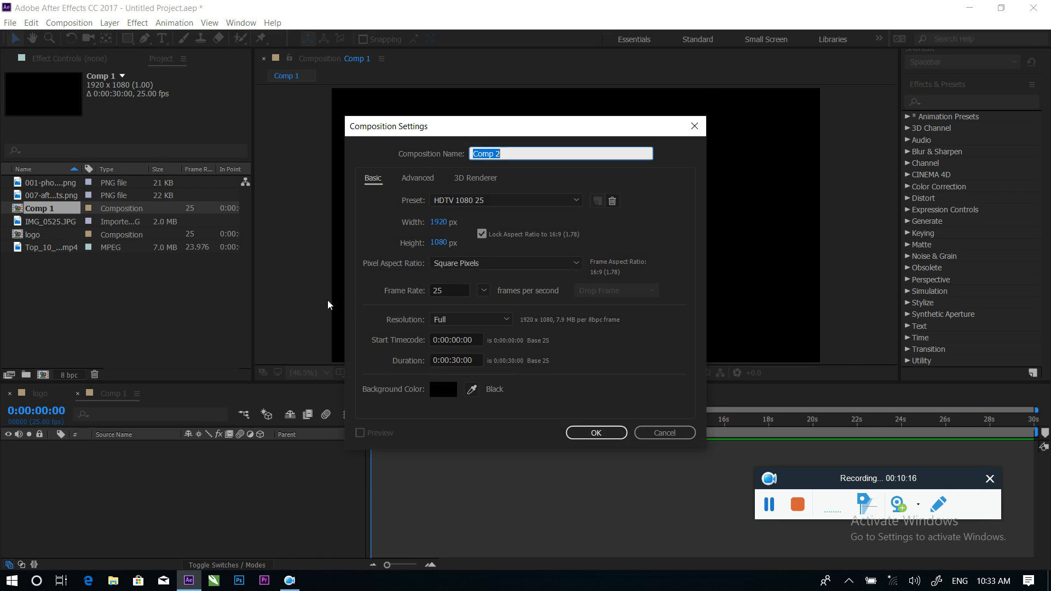
{"action": "left_click", "coordinate": [576, 435]}
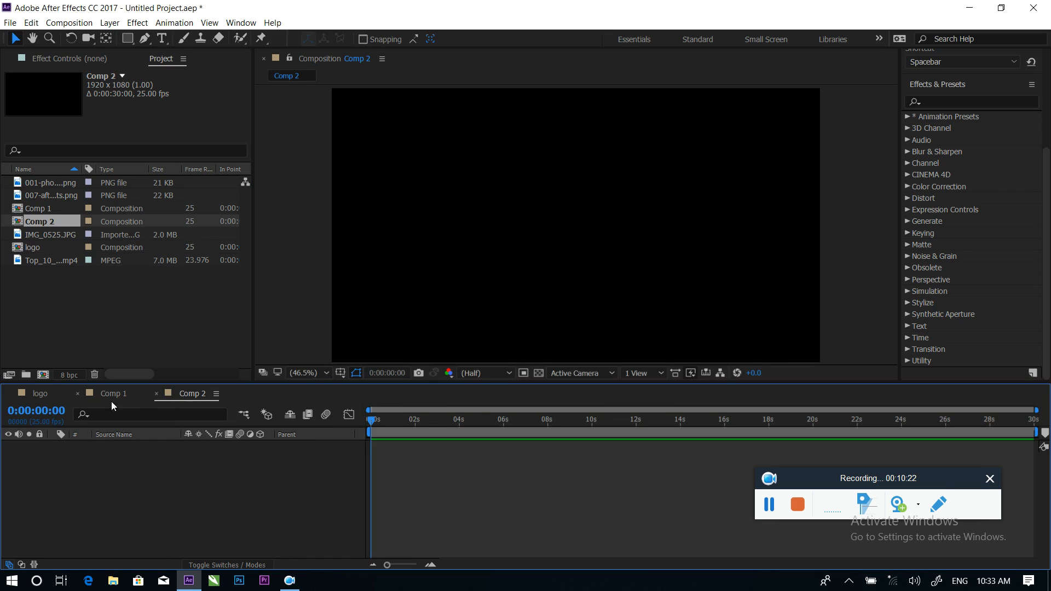
{"action": "left_click", "coordinate": [157, 393]}
{"action": "left_click", "coordinate": [12, 23]}
{"action": "mouse_move", "coordinate": [57, 220]}
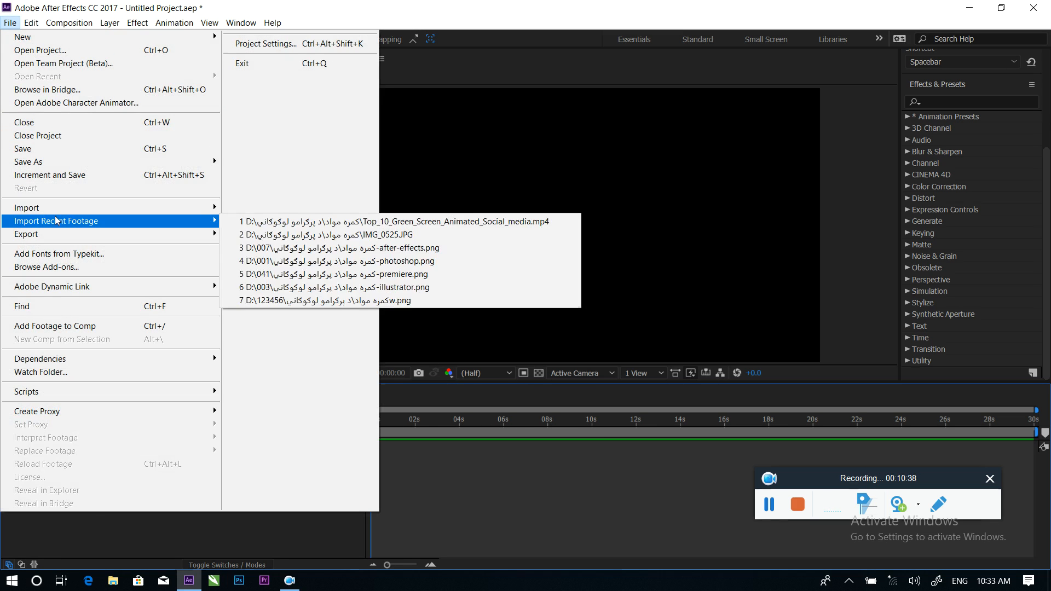
{"action": "mouse_move", "coordinate": [56, 241]}
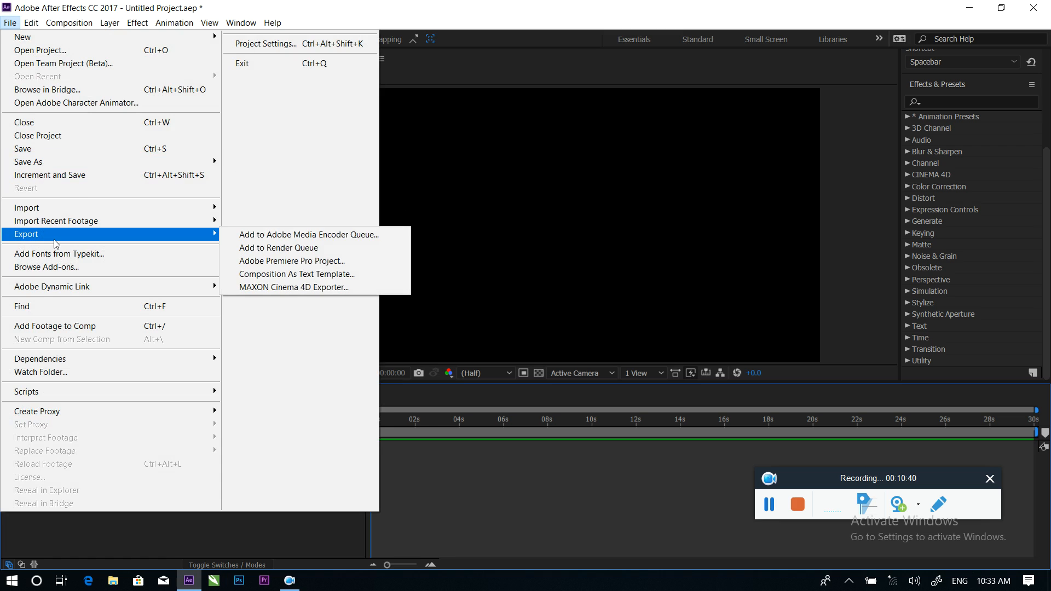
{"action": "left_click", "coordinate": [542, 234]}
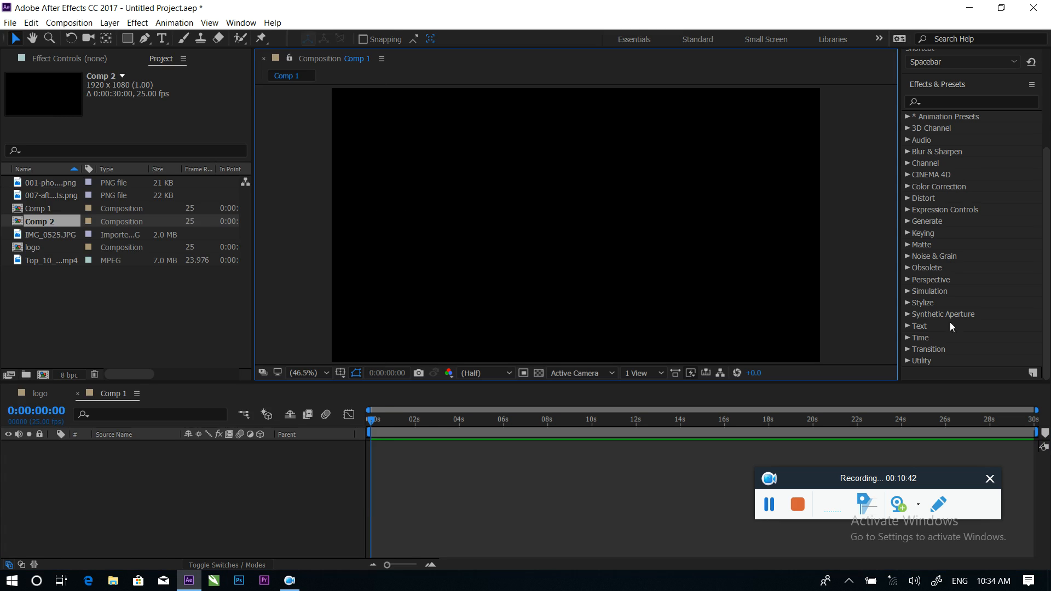